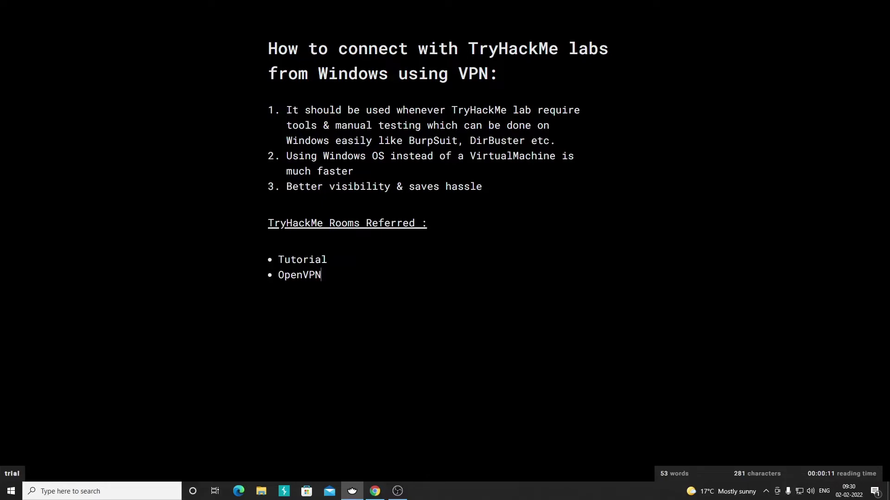
drag(321, 275, 285, 261)
click(297, 260)
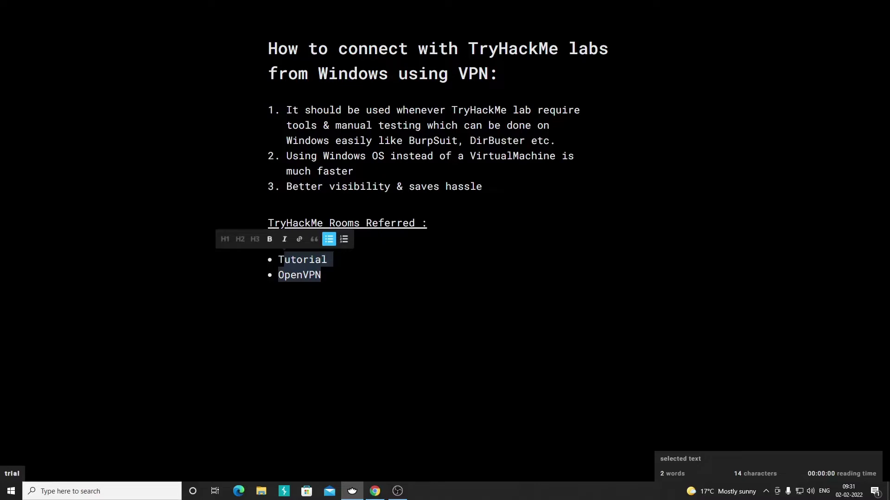
click(283, 259)
double_click(303, 259)
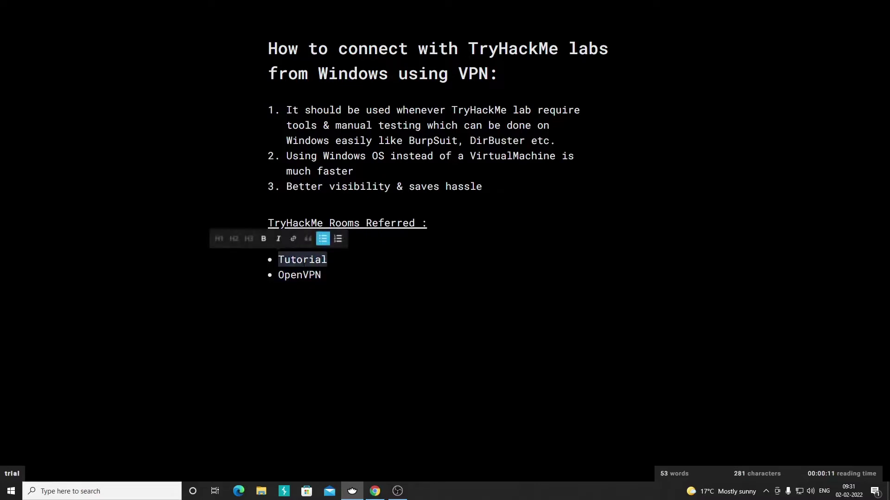
click(306, 274)
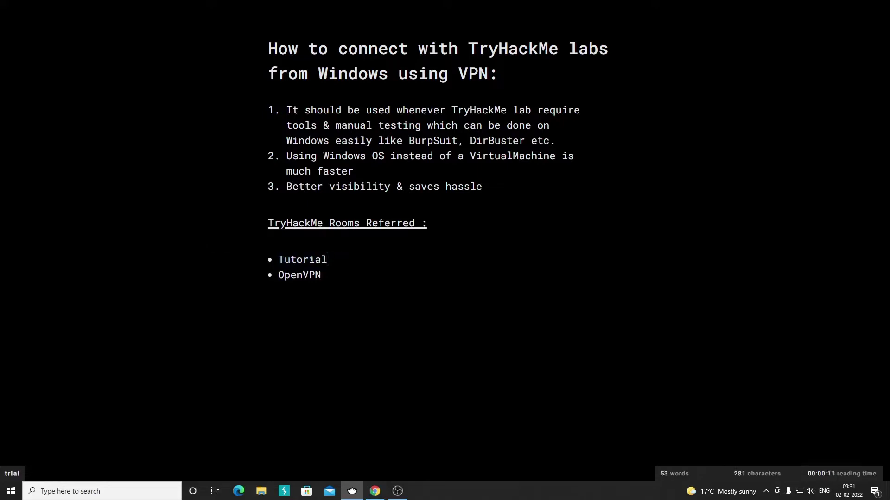
double_click(309, 260)
click(309, 259)
double_click(309, 259)
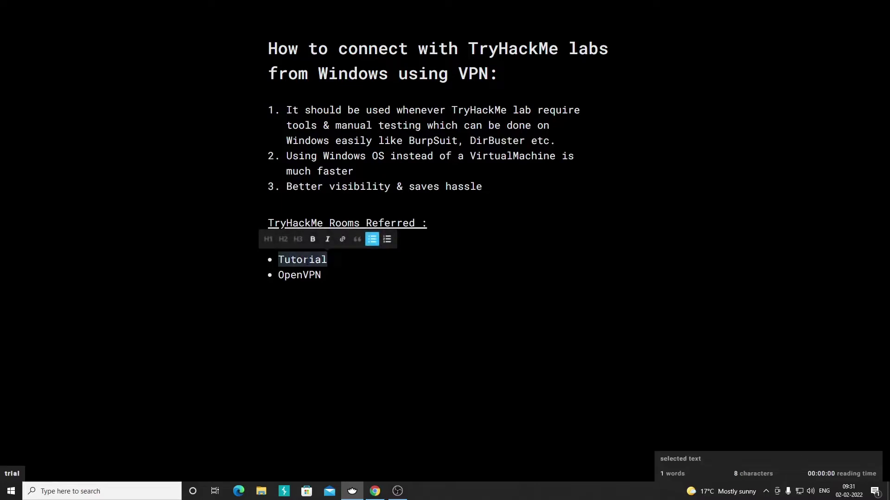
click(305, 261)
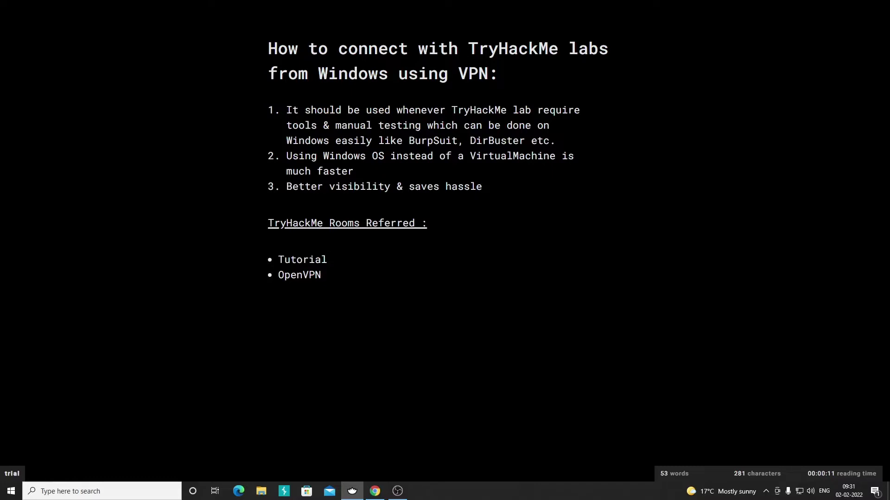
double_click(303, 259)
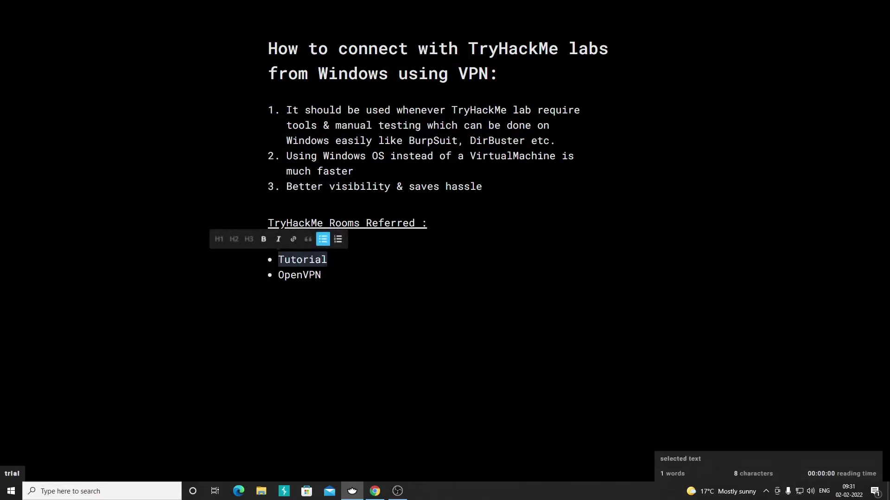
double_click(299, 275)
click(314, 275)
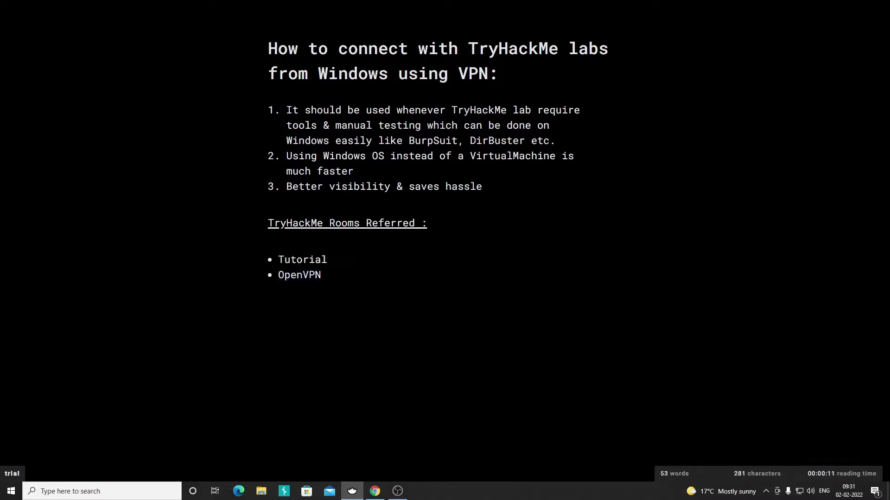
double_click(300, 274)
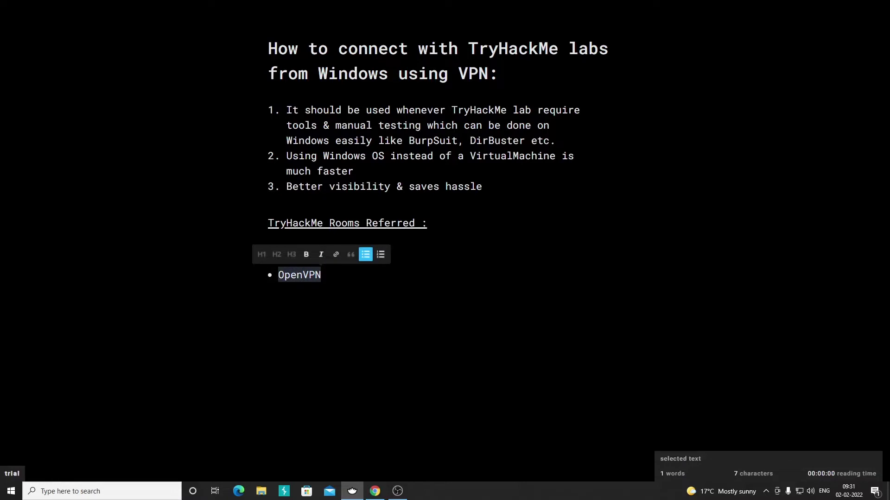
click(315, 275)
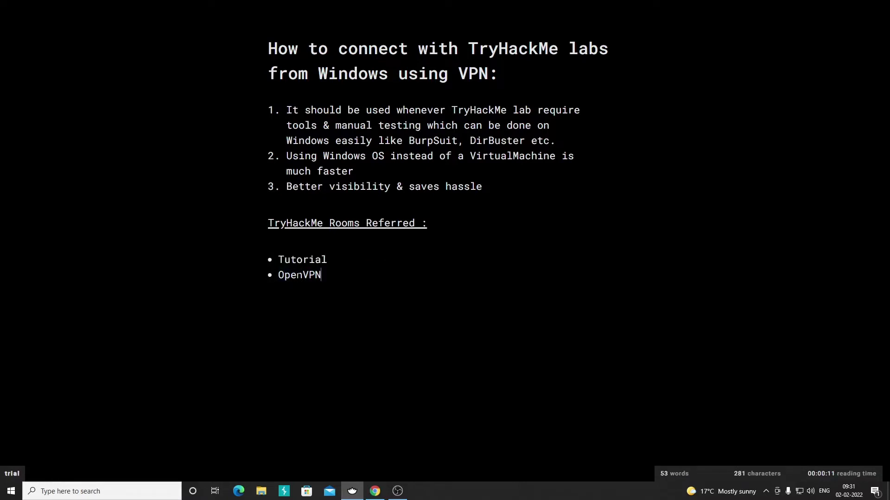
double_click(318, 275)
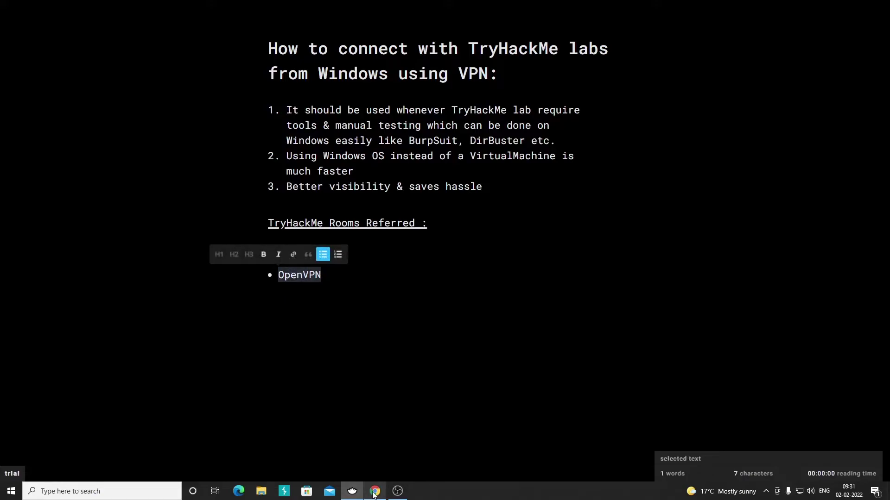
Switch to Chrome and open the TryHackMe Learn page in a new tab beside the dashboard.
click(374, 492)
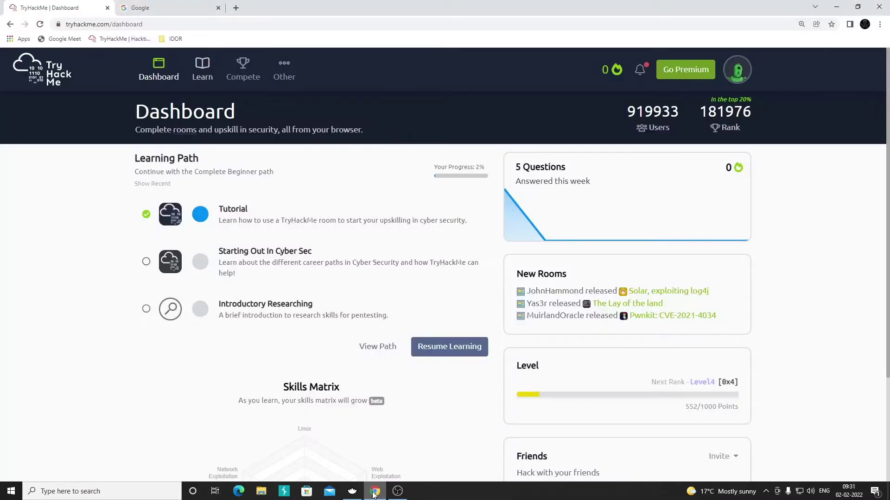
middle_click(211, 69)
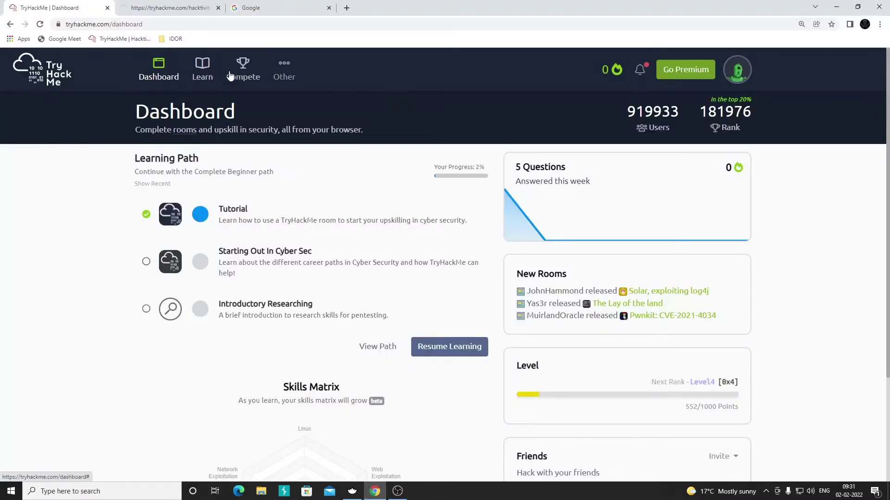
click(162, 6)
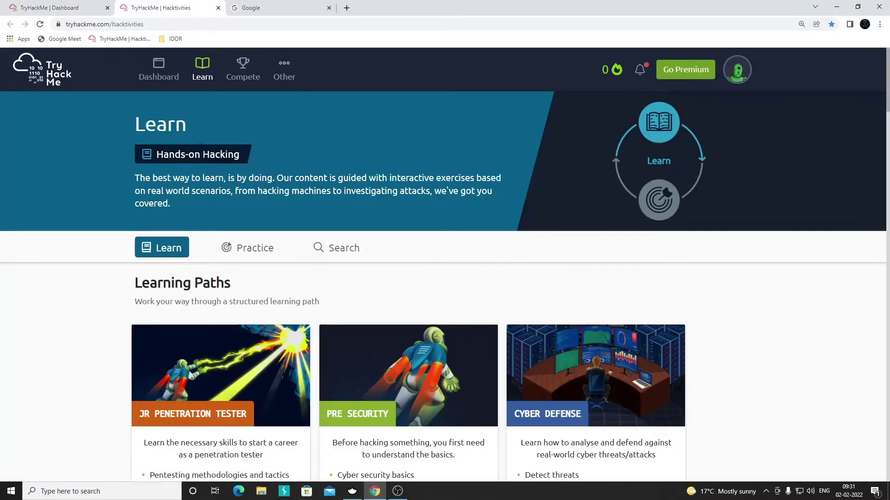
click(64, 7)
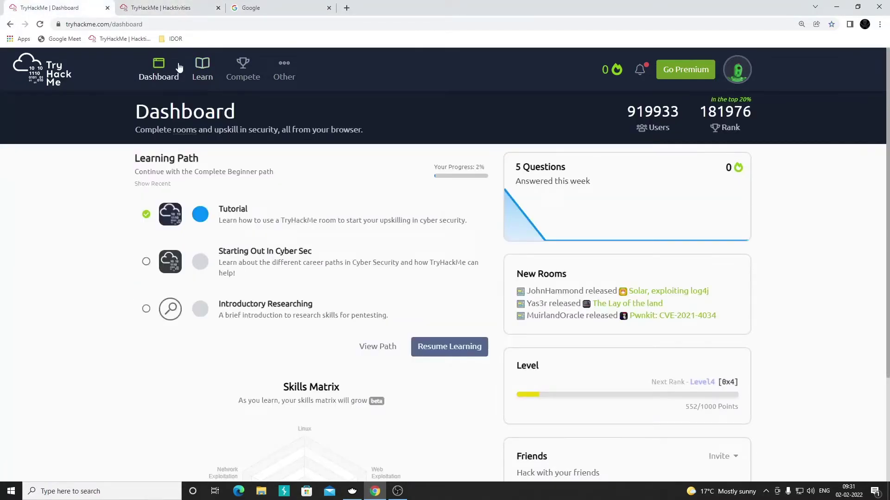
click(176, 7)
scroll(365, 325, down, 4)
scroll(334, 324, up, 4)
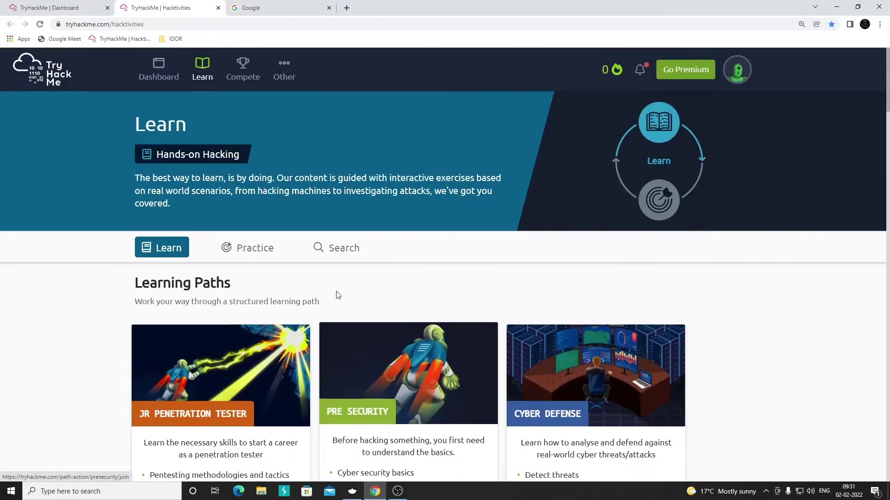
Search the TryHackMe rooms for "tutor" and open the Tutorial room in a new tab.
click(345, 249)
click(216, 316)
text(tutor)
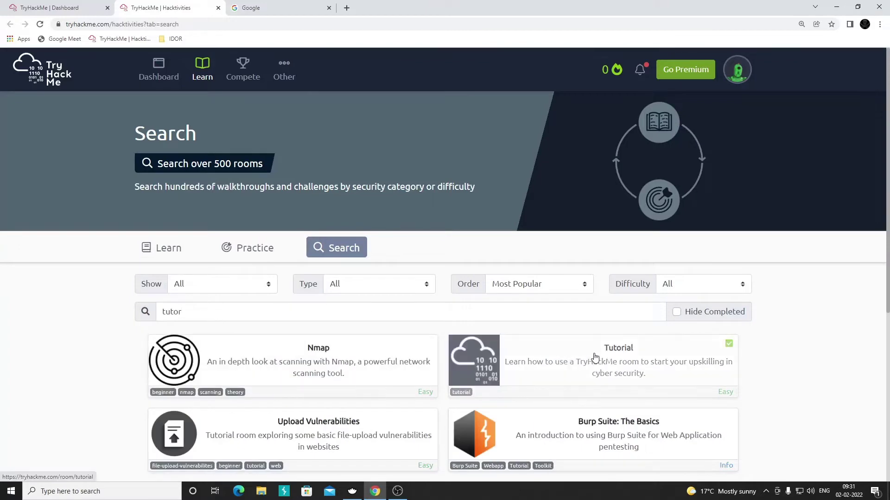
scroll(594, 357, down, 1)
middle_click(590, 319)
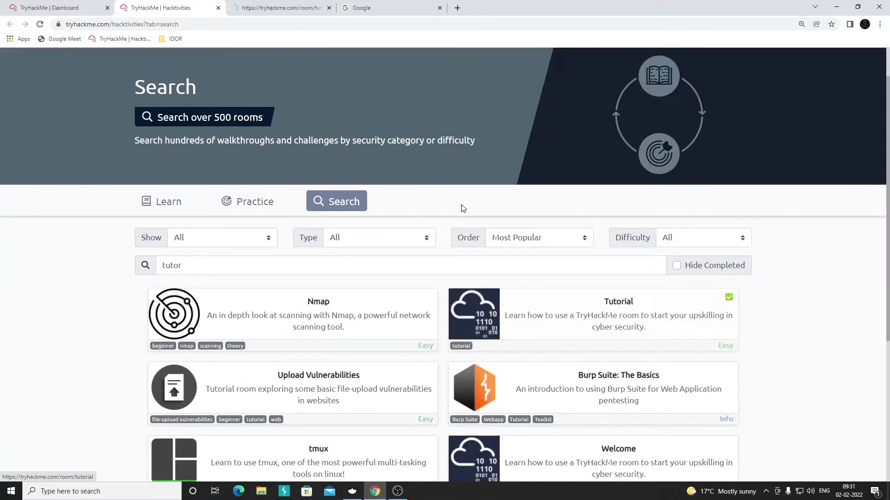
click(280, 9)
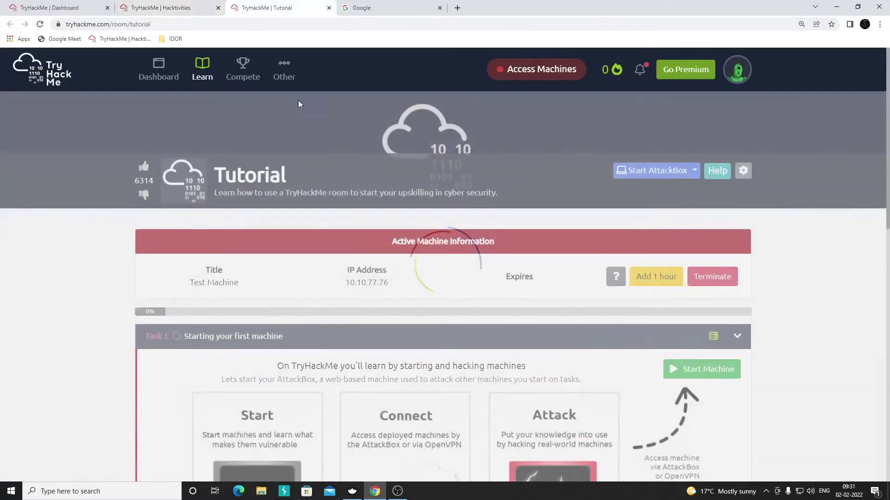
Copy the active test machine's IP address from the Tutorial room and load 10.10.77.76 in a new tab.
scroll(757, 271, down, 2)
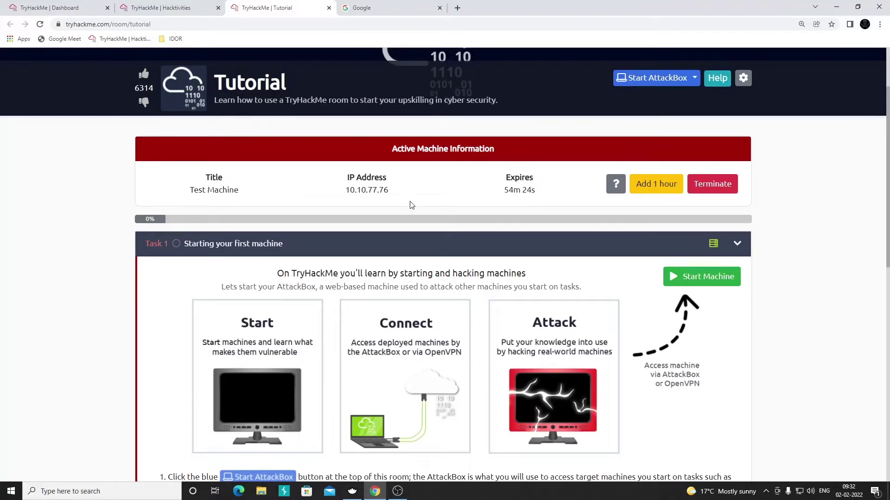
scroll(399, 209, down, 8)
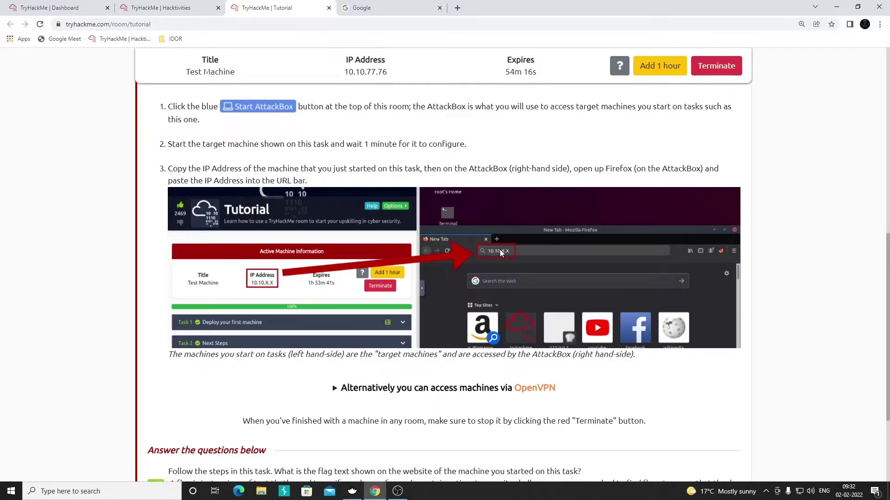
scroll(499, 249, up, 6)
scroll(478, 248, up, 1)
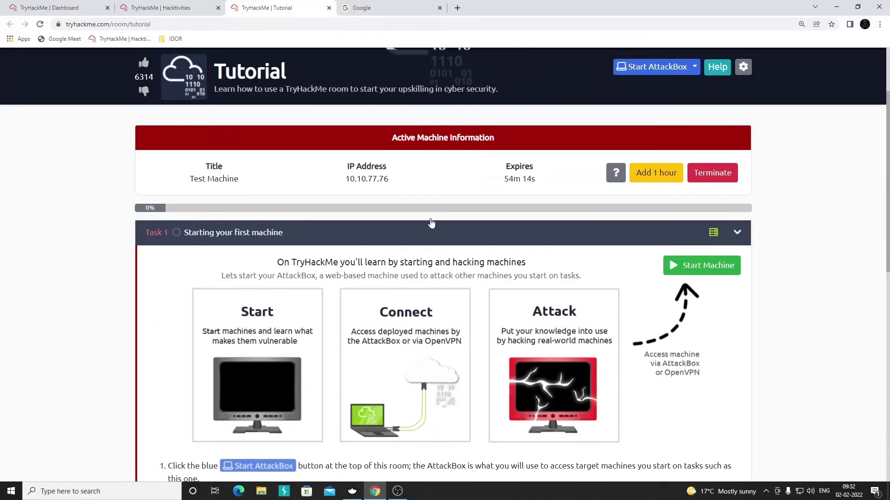
click(388, 179)
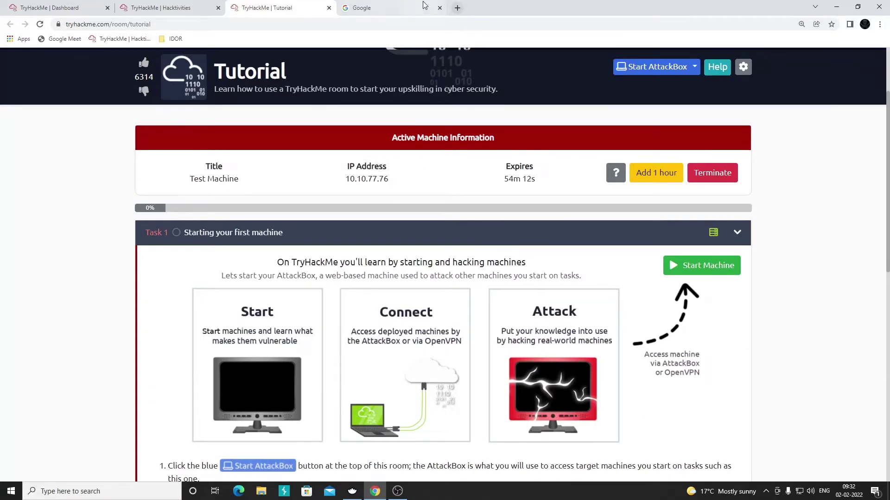
click(457, 7)
key(ctrl+v)
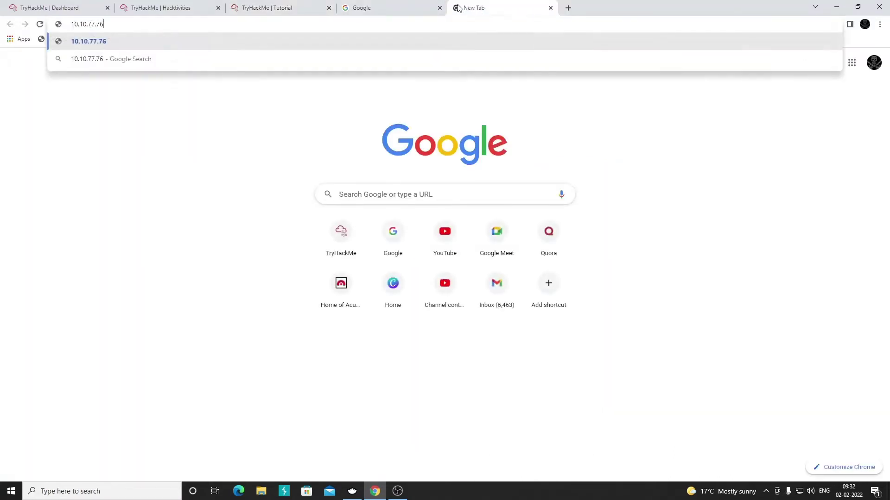
key(Return)
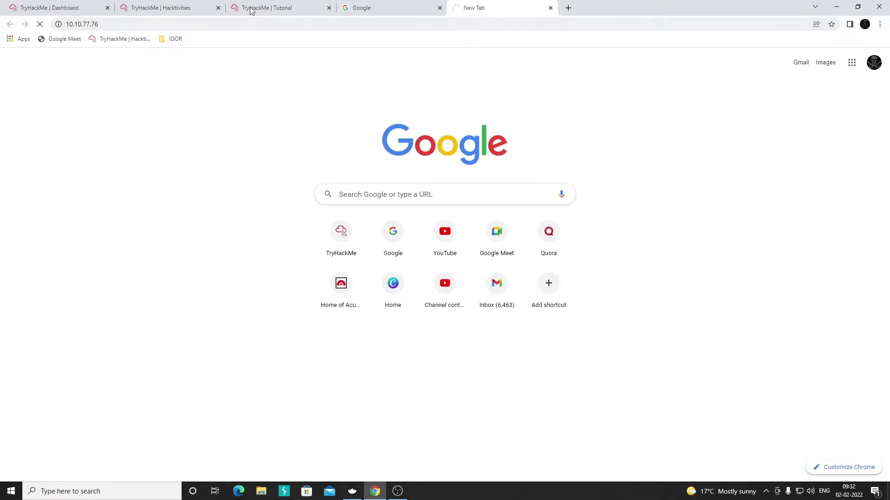
Compare the address being loaded with the machine's IP address in the Tutorial room.
click(297, 8)
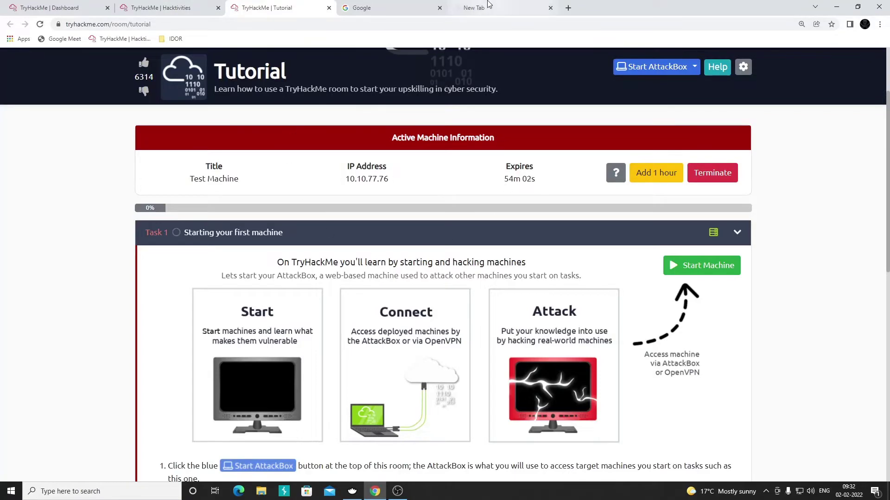
click(475, 7)
click(128, 24)
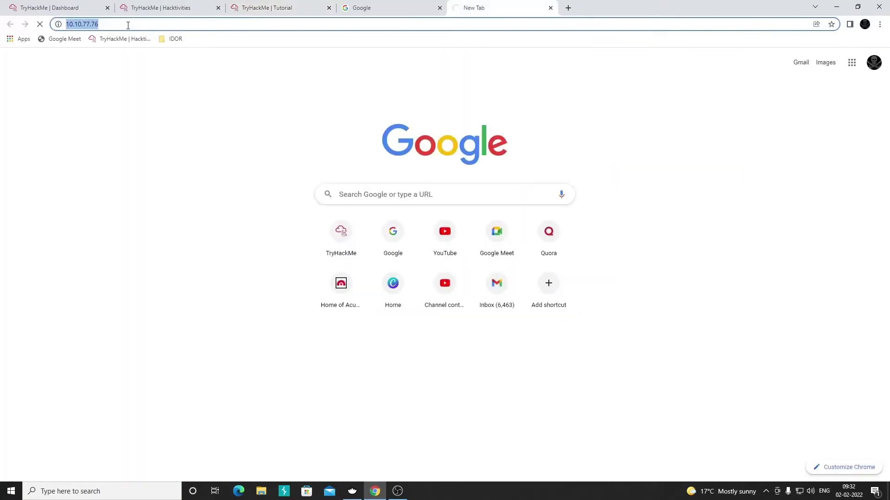
click(282, 6)
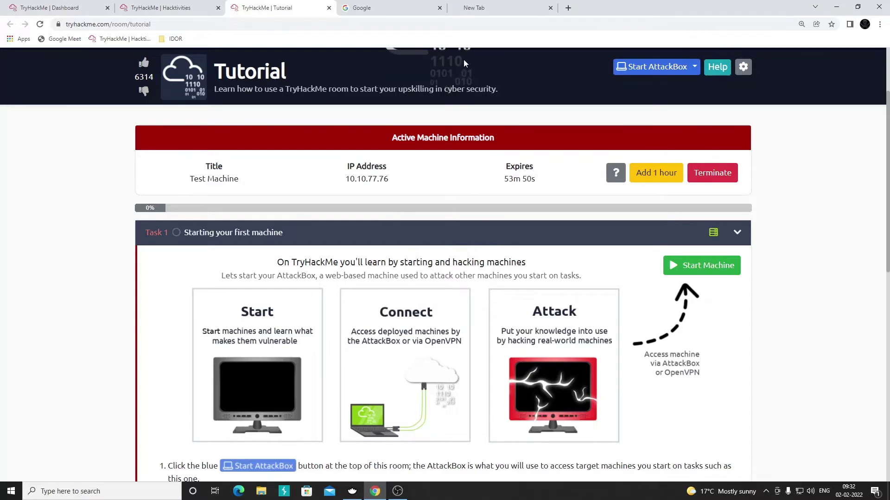
Search the TryHackMe rooms for "openvpn" and open the OpenVPN room in a new tab.
click(186, 8)
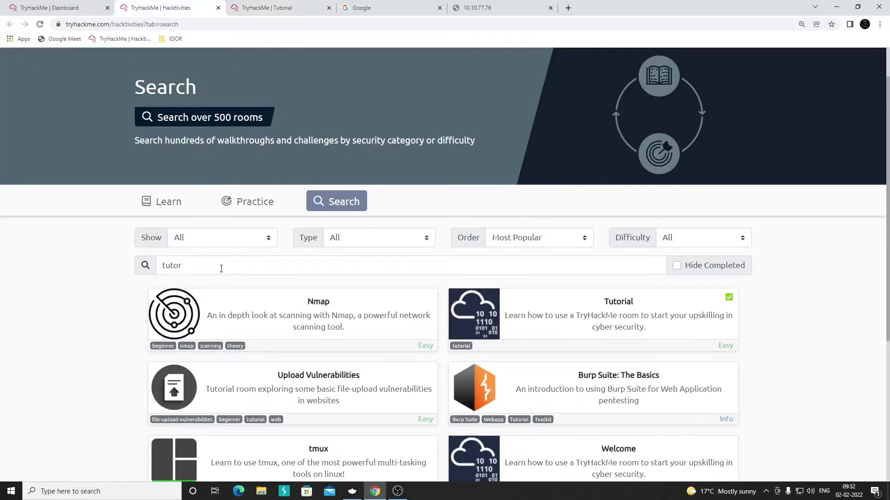
drag(221, 270, 152, 269)
text(openvpn)
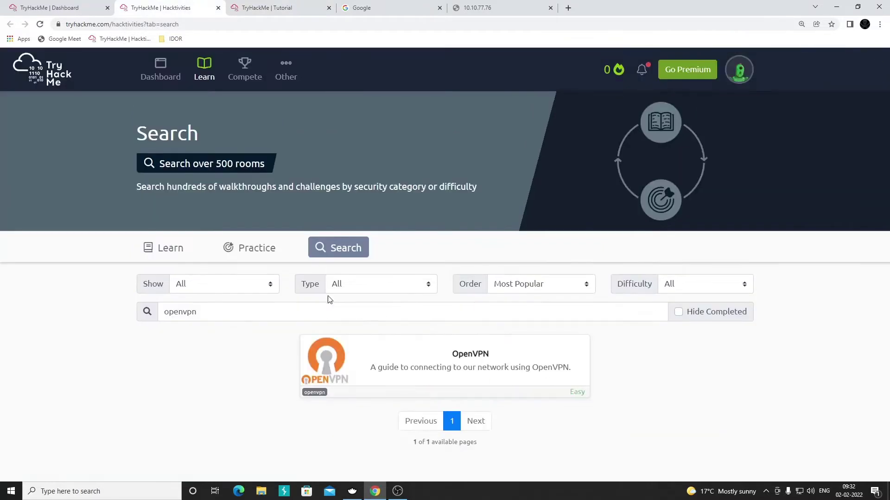
middle_click(422, 368)
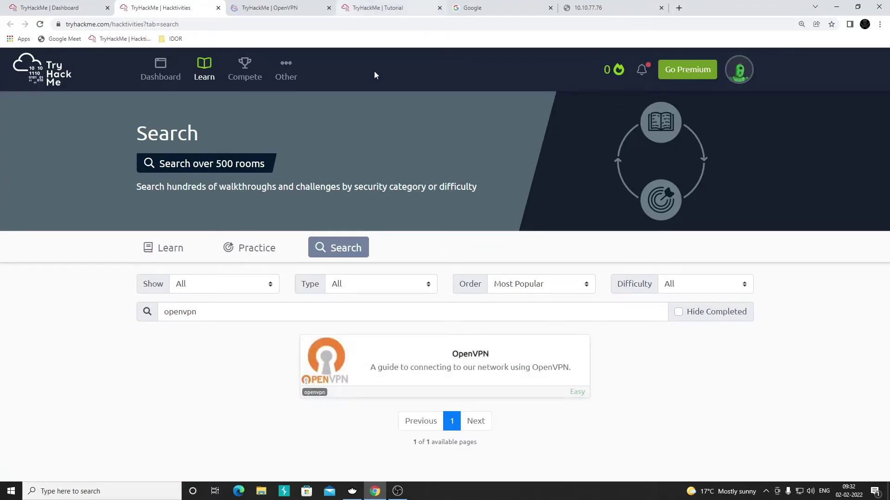
click(279, 8)
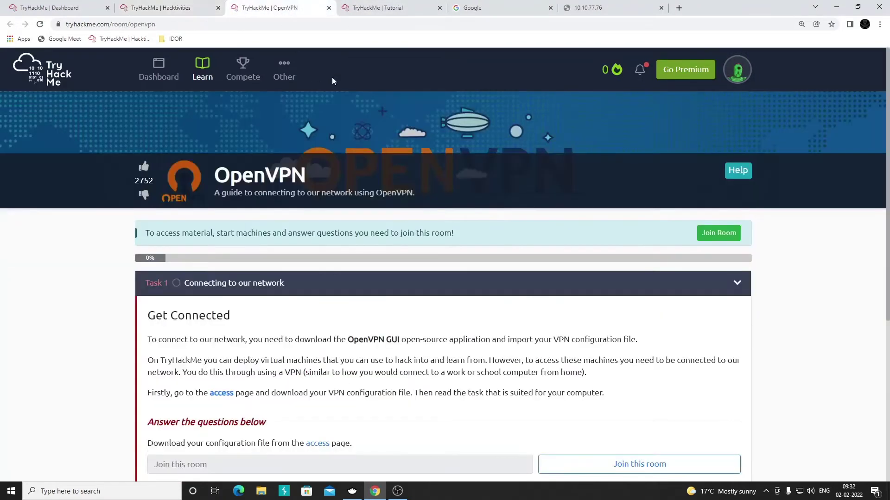
Expand the Connecting with Windows task in the OpenVPN room and open its OpenVPN GUI download page in a new tab.
scroll(324, 154, down, 5)
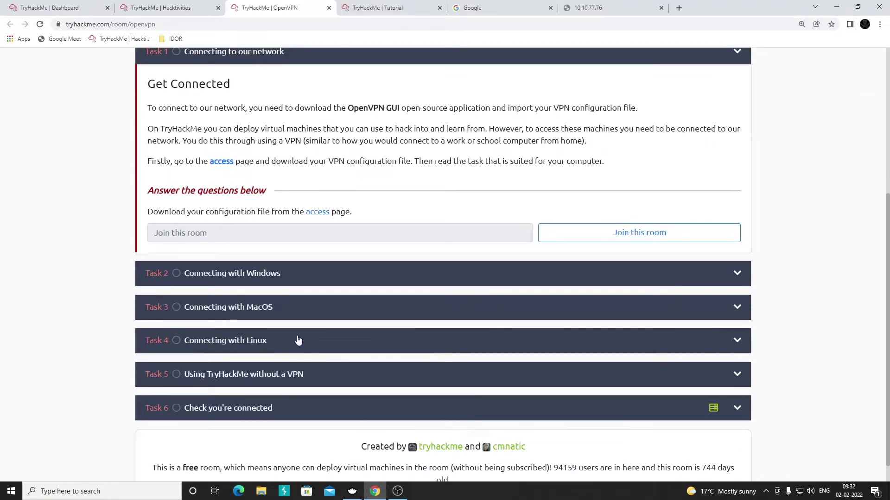
click(258, 276)
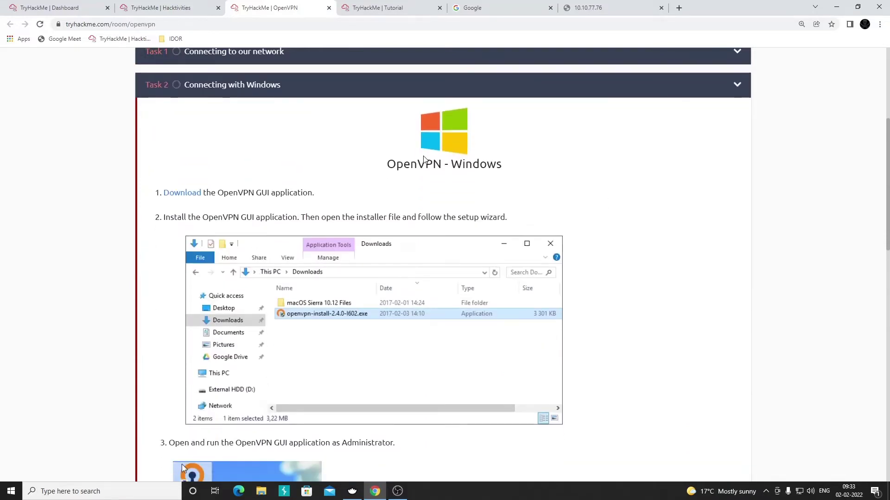
drag(388, 166, 442, 167)
click(391, 167)
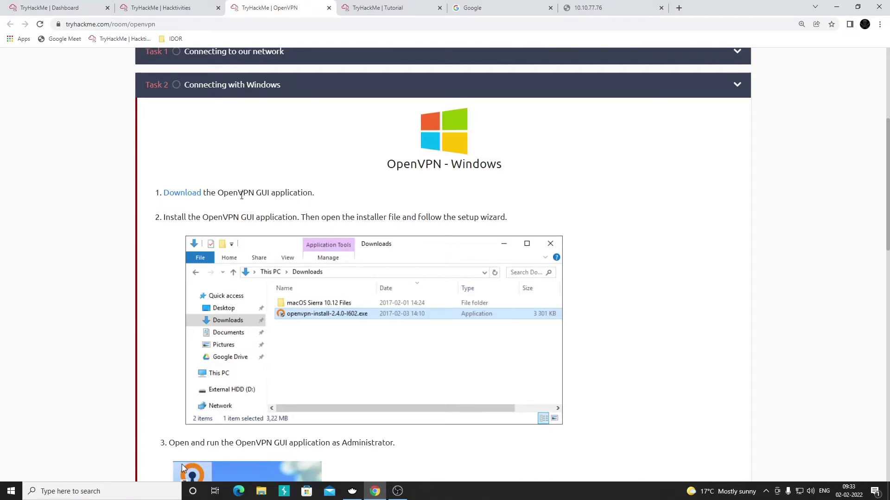
middle_click(187, 198)
click(379, 10)
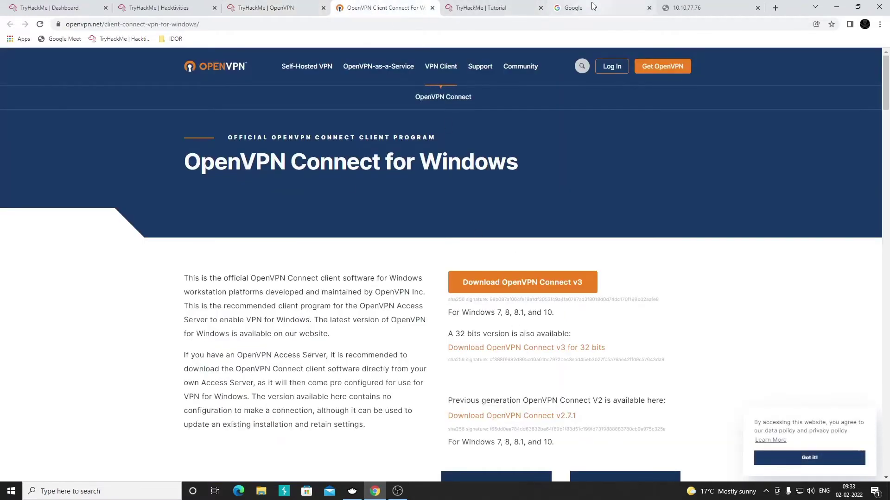
Search Google for "opnvpn connect", view the OpenVPN Connect for Windows page from the results, and close it.
click(592, 6)
text(op)
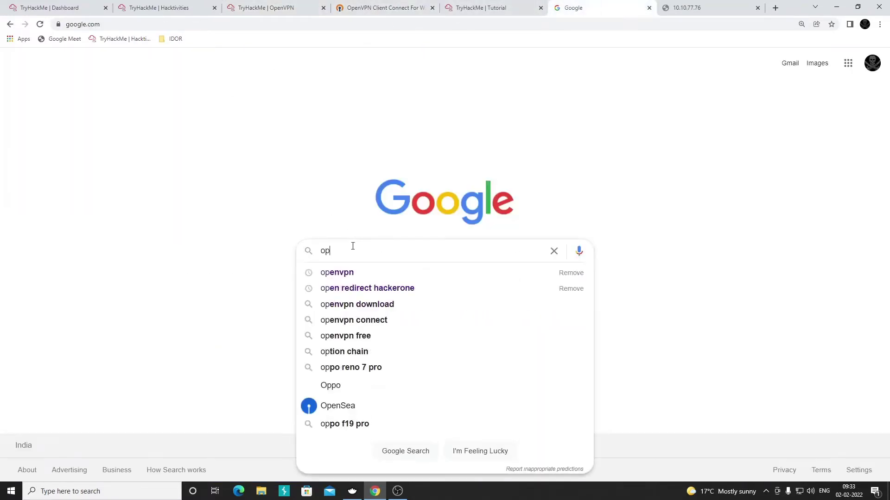
text(nvpn connect)
key(Return)
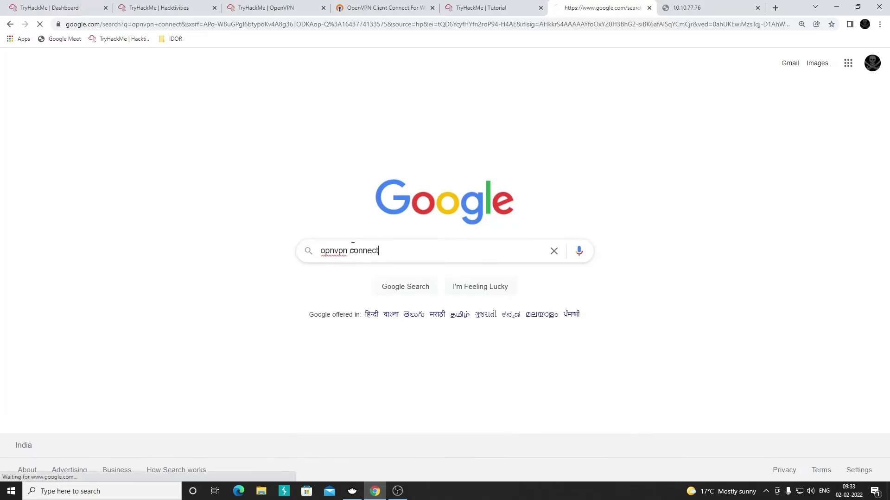
click(153, 199)
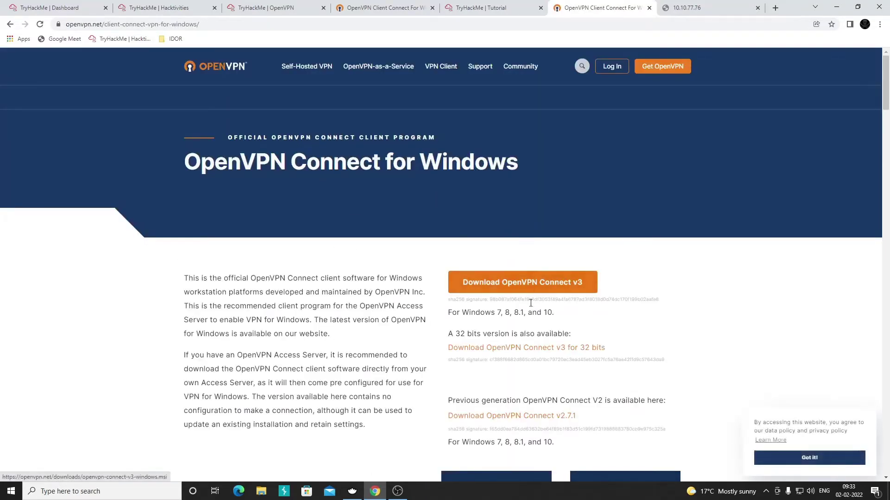
click(650, 8)
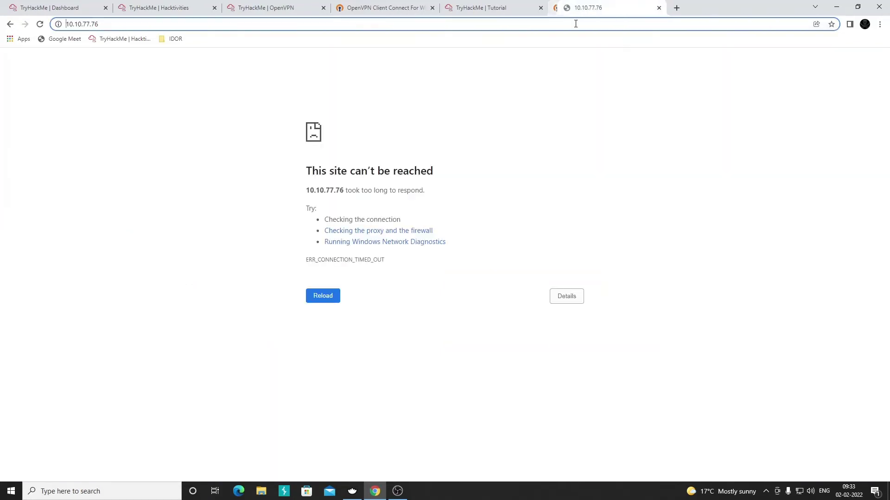
Download the OpenVPN Connect v3 installer from the already open OpenVPN Connect for Windows page.
click(375, 9)
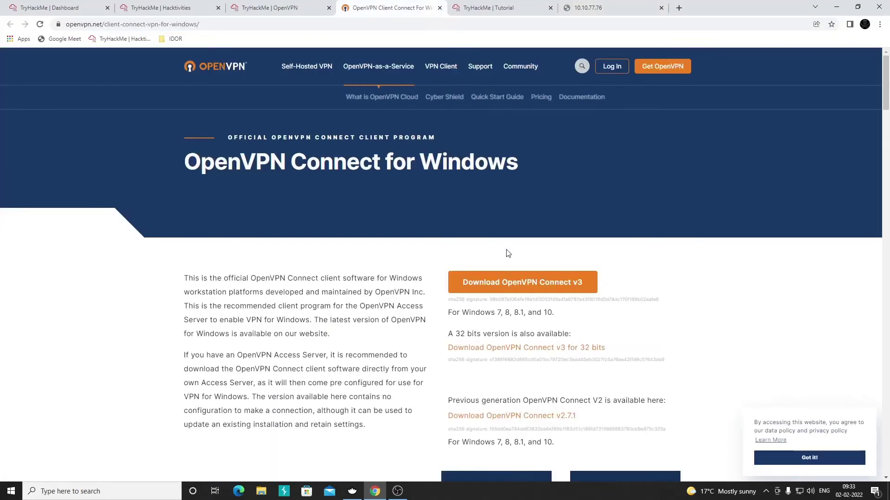
click(520, 286)
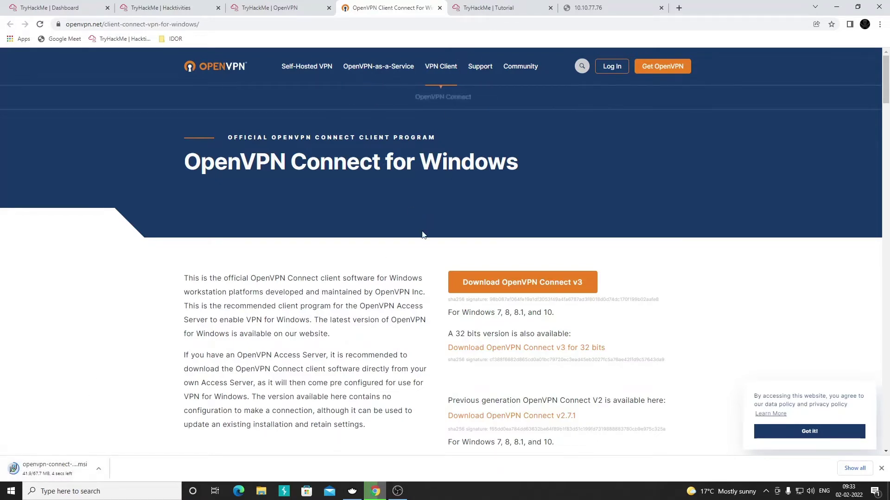
mouse_move(479, 59)
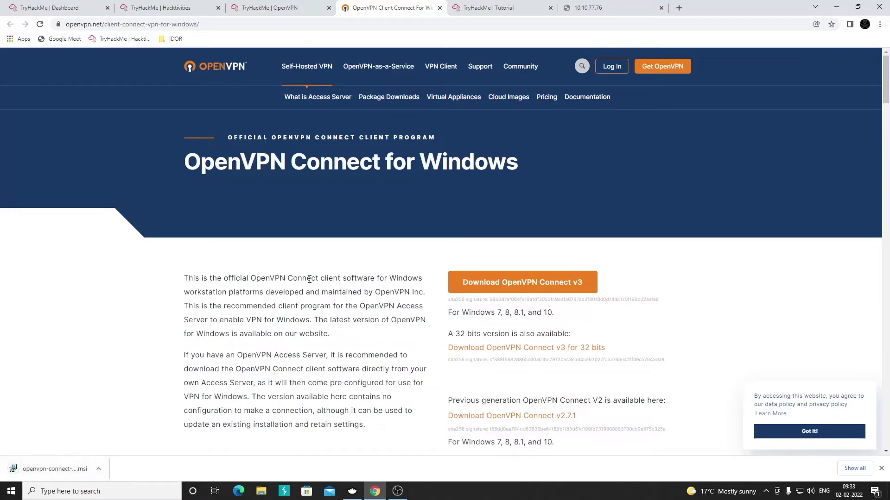
Return to the TryHackMe room search page and open the account's Access page.
click(284, 12)
click(163, 12)
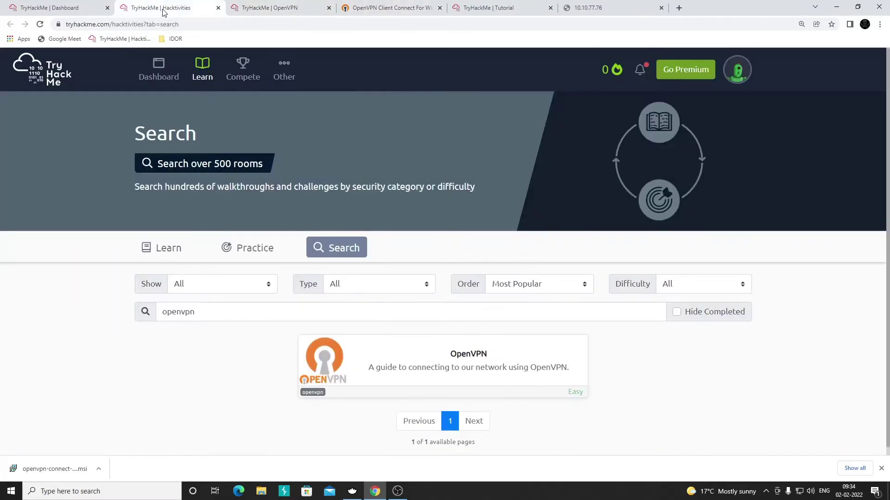
click(737, 78)
click(738, 78)
click(739, 77)
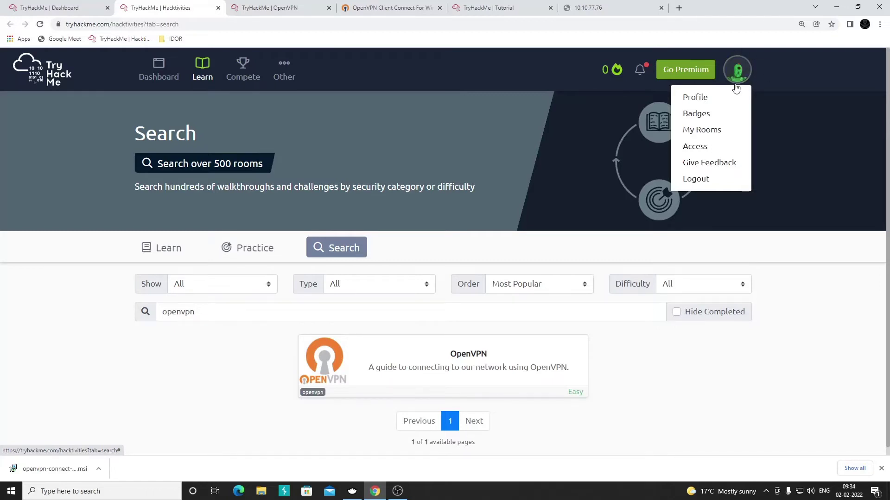
click(712, 148)
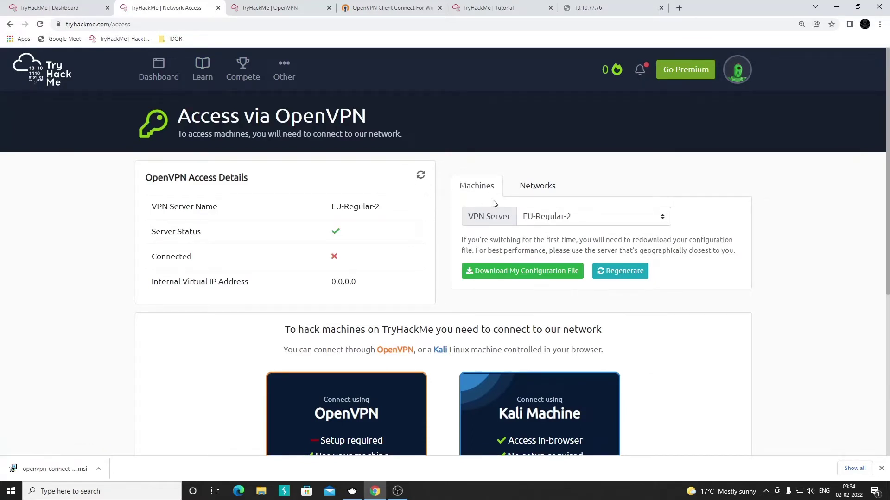
Set the VPN server for machines to IN-Regular-1 and download the OpenVPN configuration file.
click(568, 221)
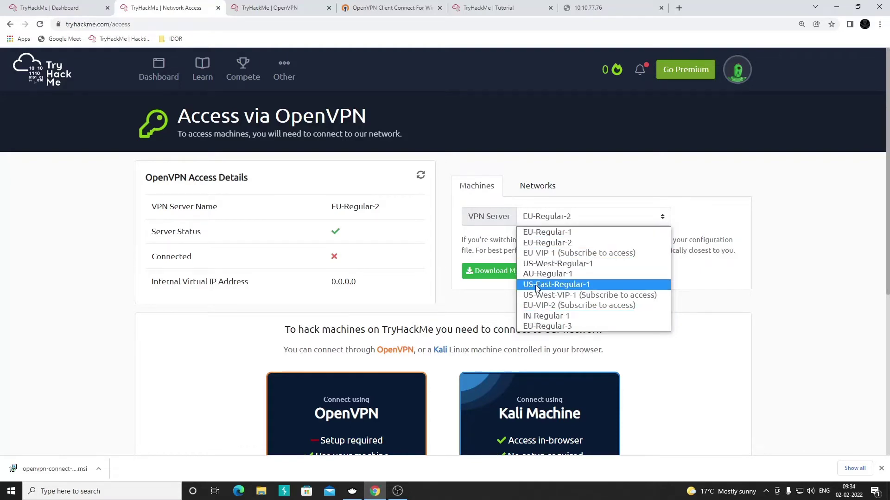
click(541, 317)
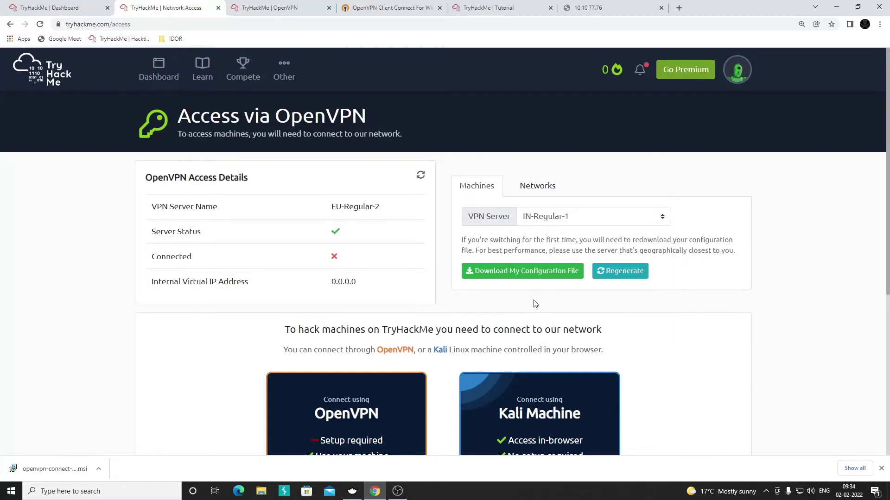
click(517, 273)
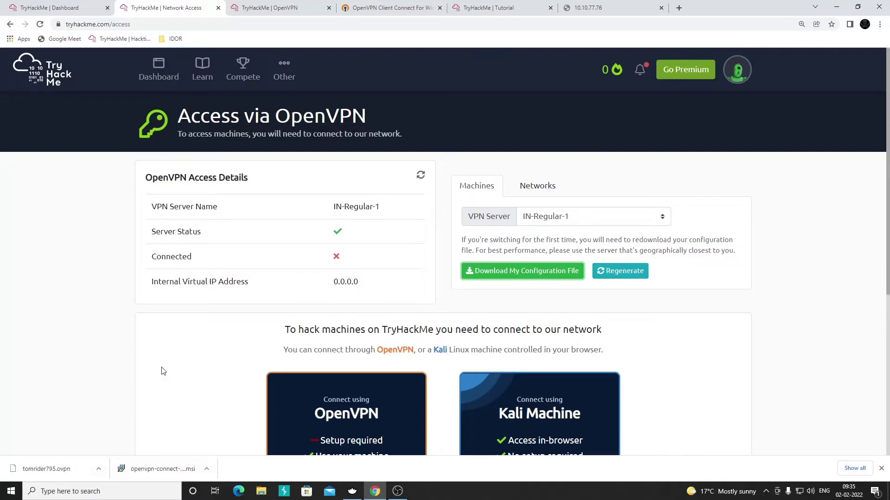
Run the downloaded OpenVPN Connect installer, accept the license agreement, and complete the installation.
click(207, 469)
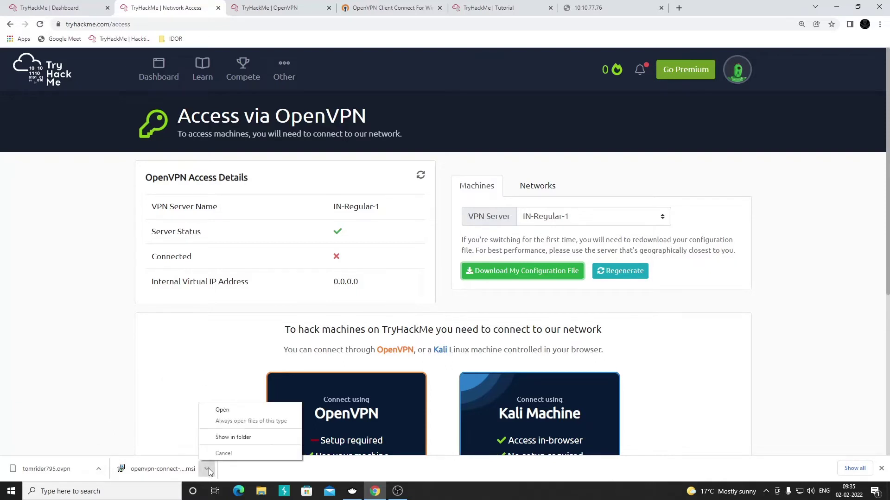
click(225, 411)
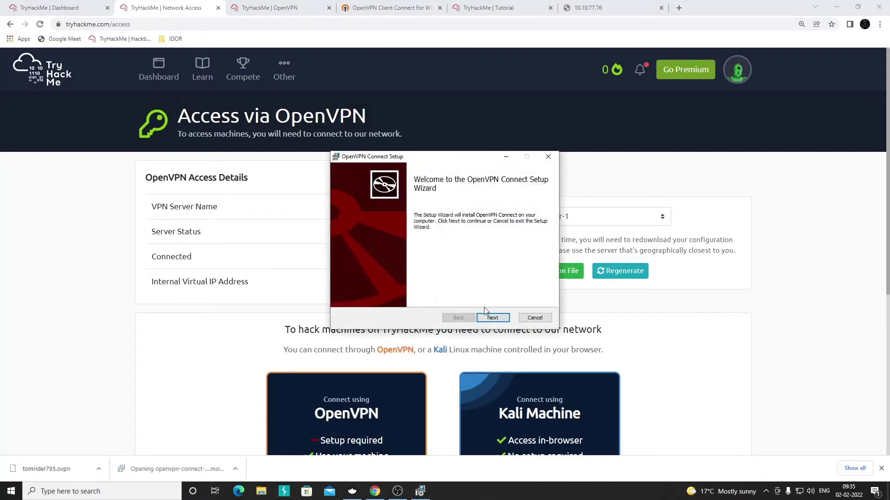
click(490, 319)
click(388, 297)
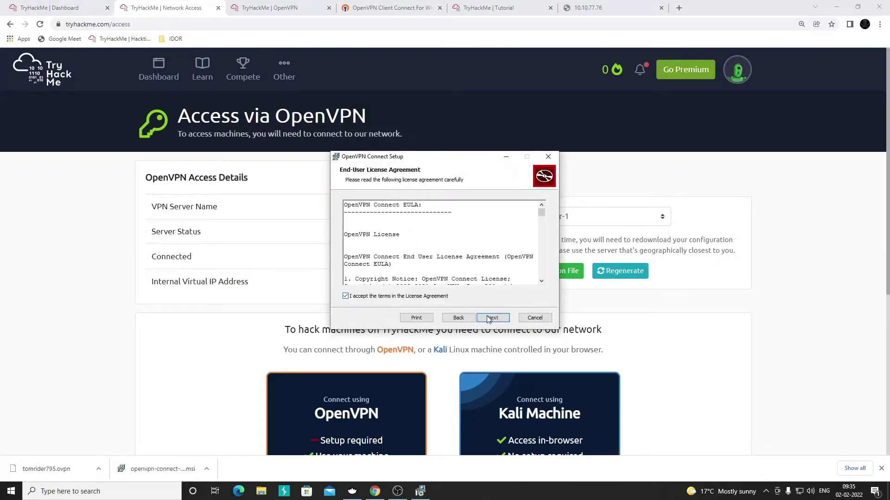
click(490, 319)
click(490, 318)
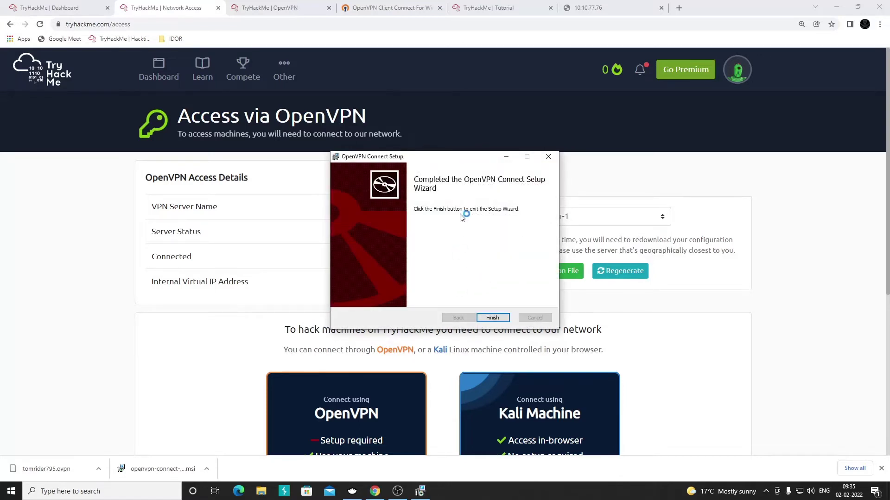
click(492, 319)
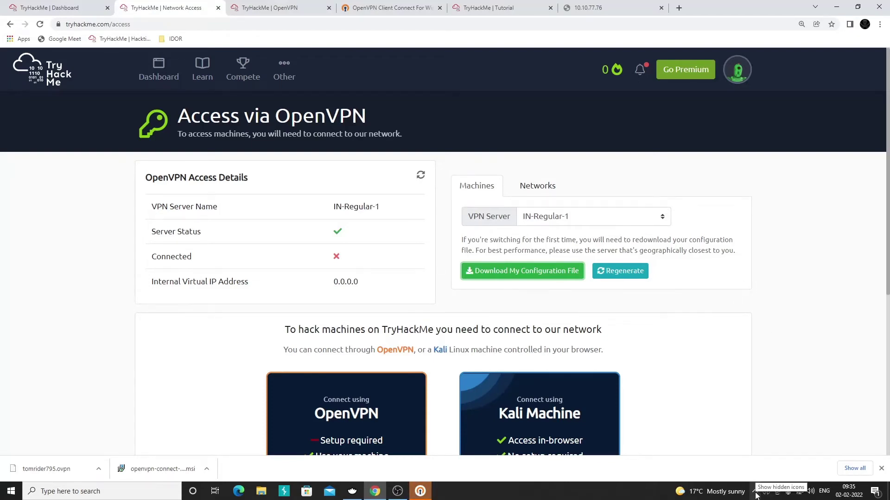
Bring up the app window of the newly installed OpenVPN Connect, which is running in the background.
click(755, 495)
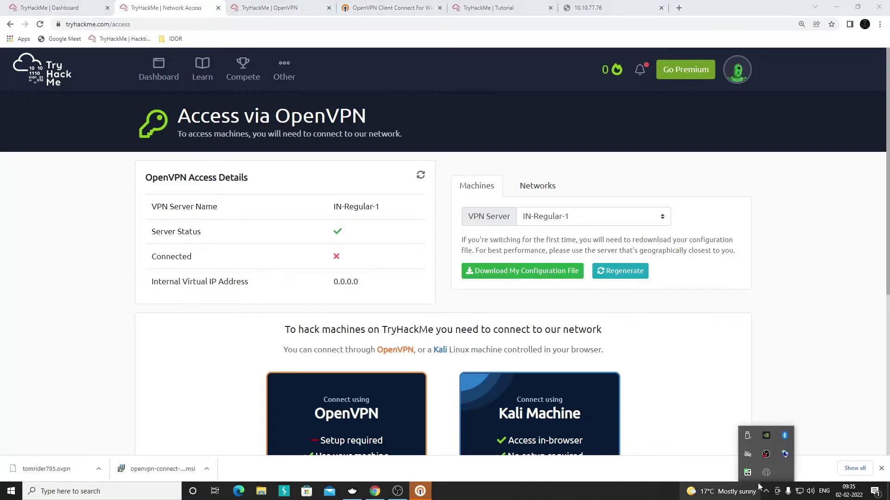
click(766, 473)
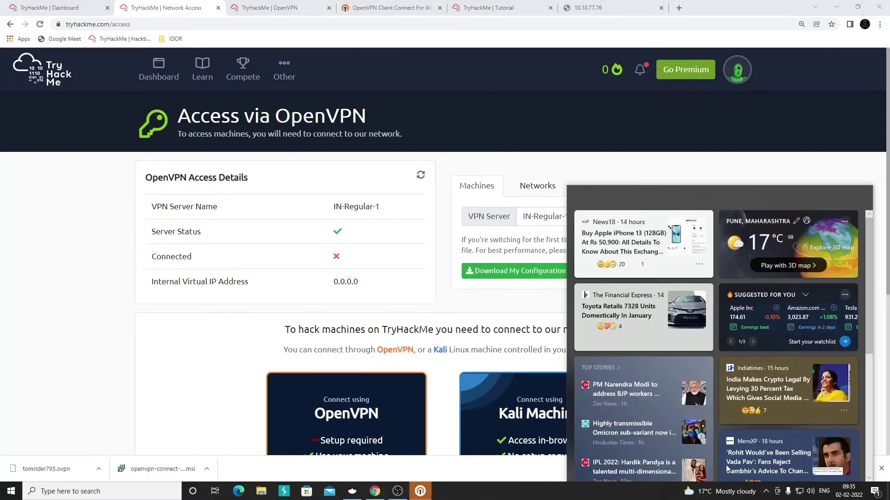
click(766, 492)
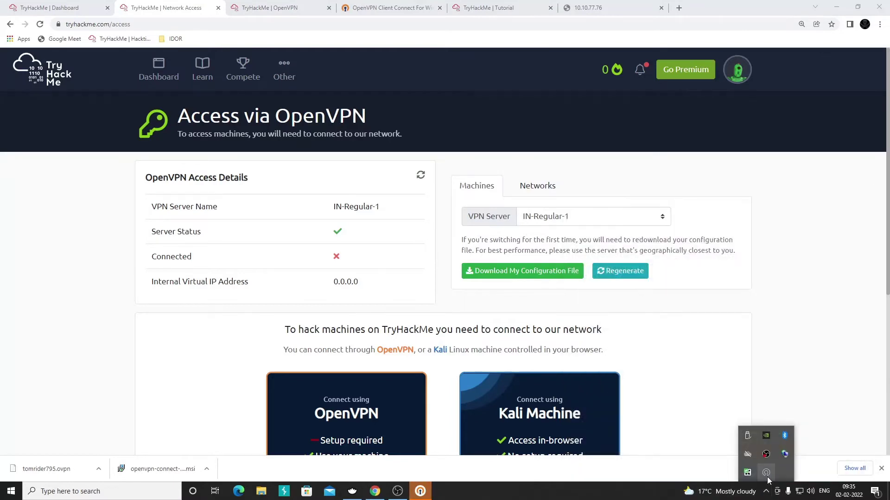
right_click(766, 473)
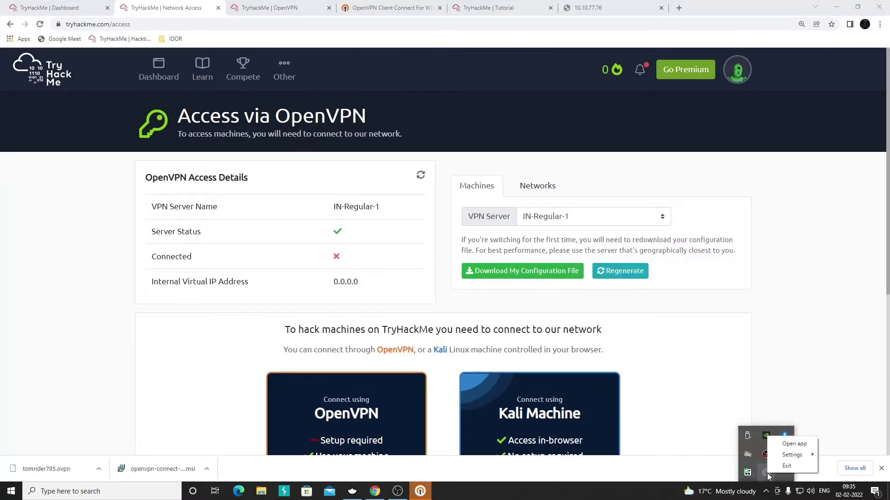
click(793, 444)
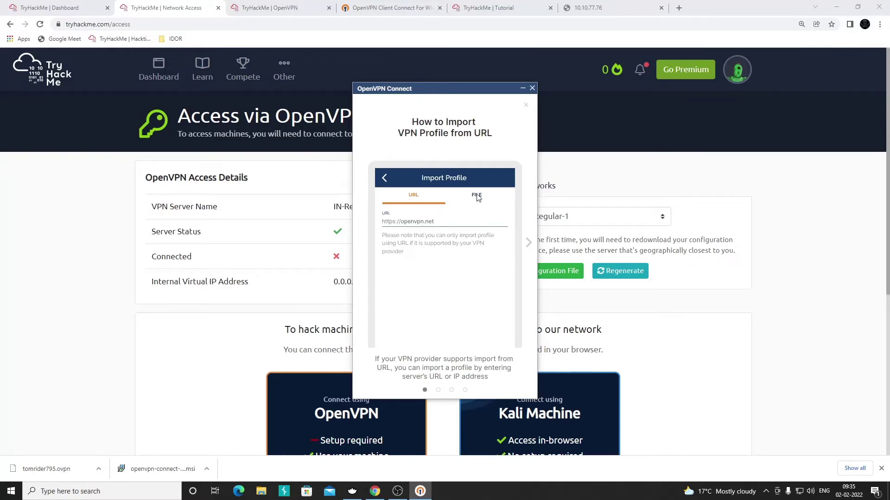
Go through the OpenVPN Connect introduction pages and agree to the data collection, use and retention policy.
click(526, 245)
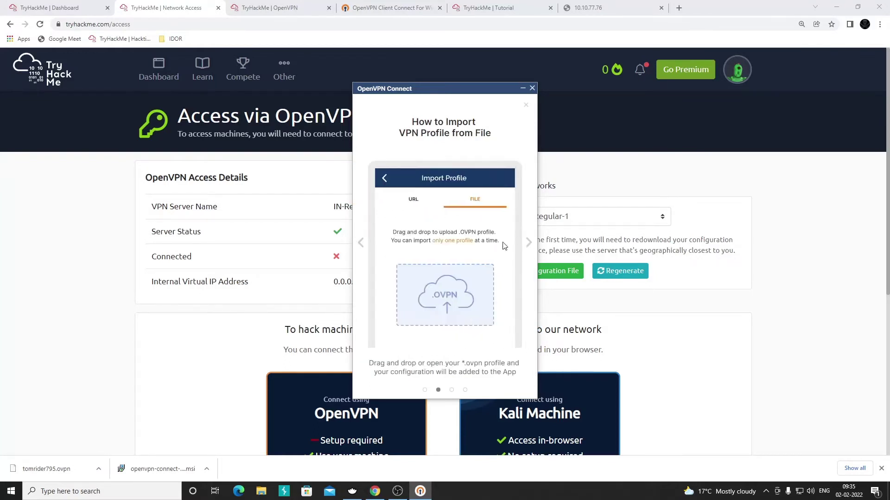
click(529, 246)
click(529, 245)
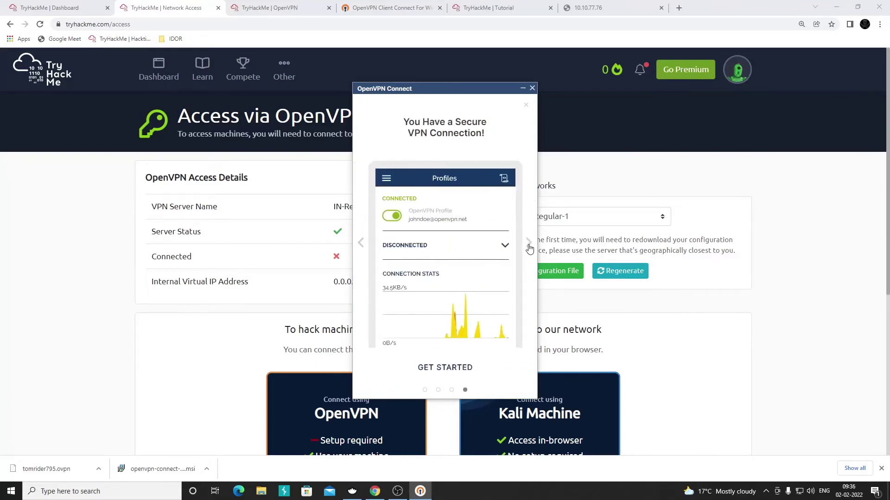
click(529, 246)
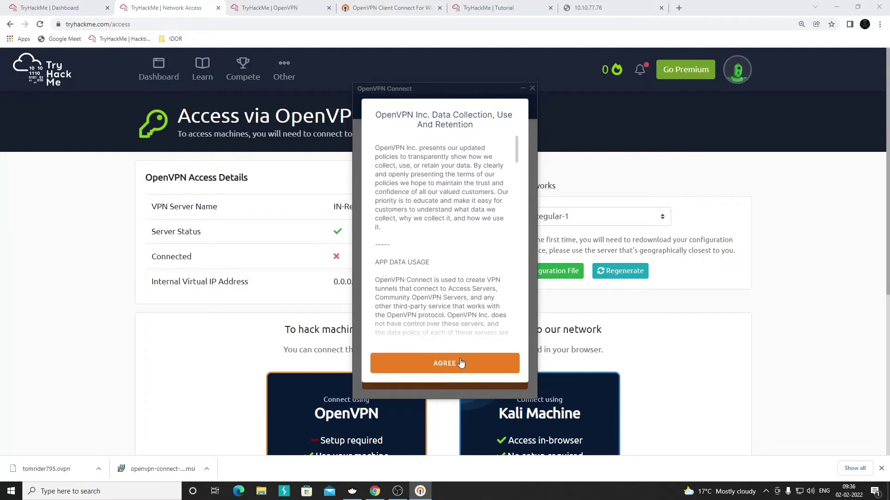
click(460, 363)
click(458, 363)
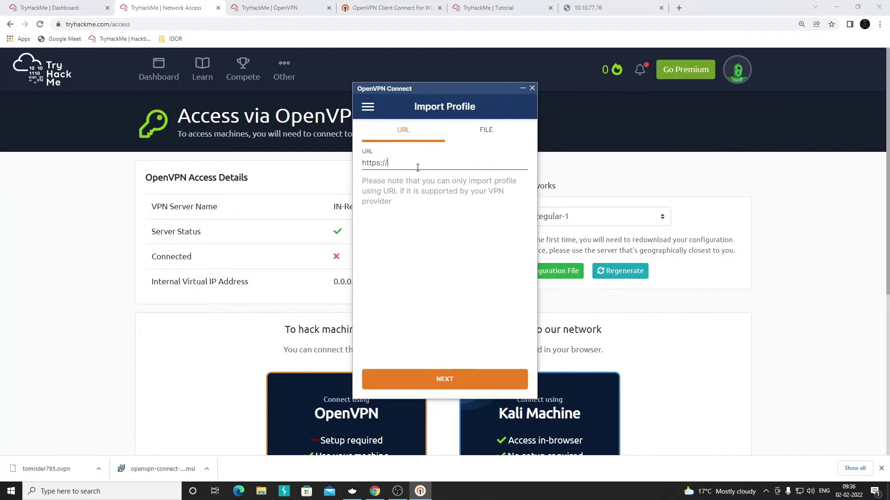
Choose profile import from a file in OpenVPN Connect and locate the downloaded .ovpn configuration file in its folder.
click(486, 135)
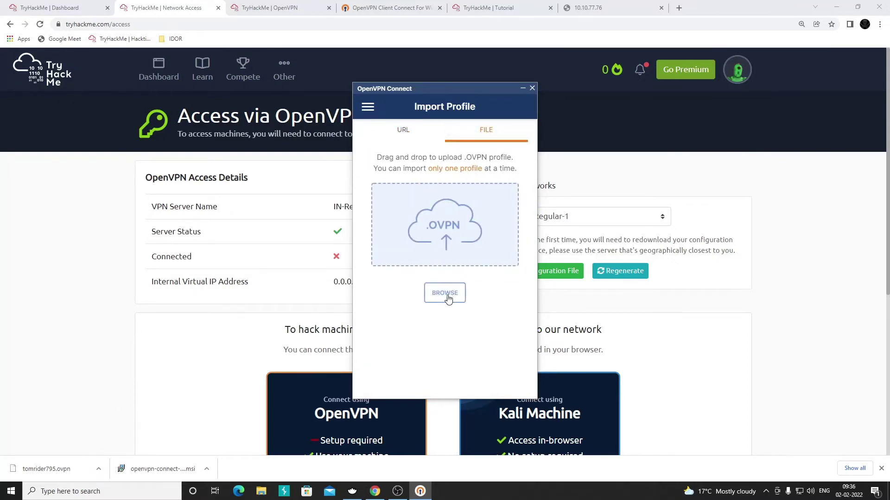
click(99, 470)
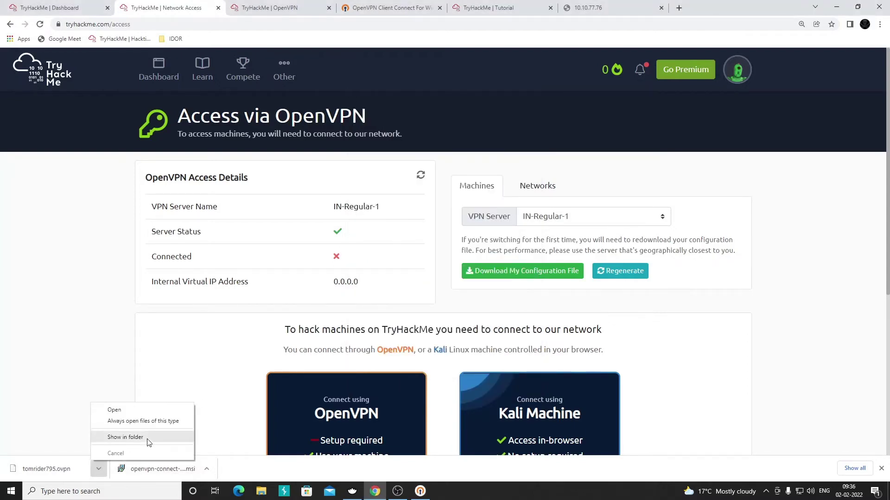
click(125, 438)
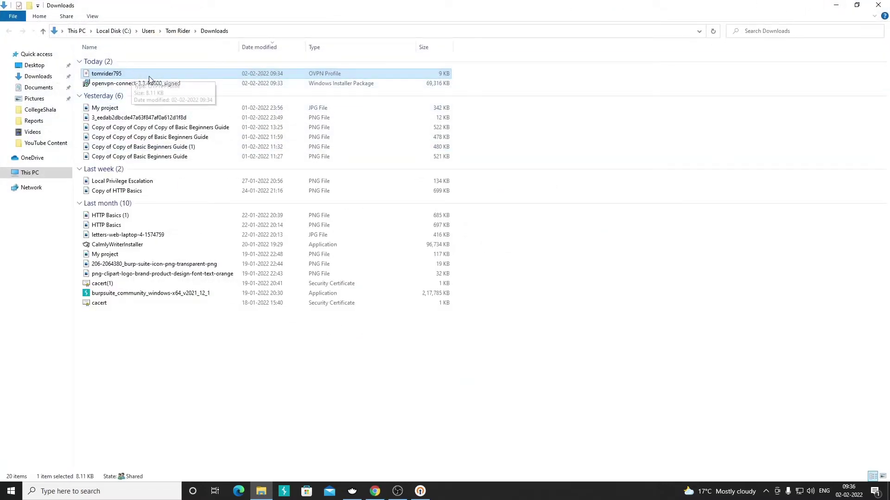
click(836, 6)
click(420, 491)
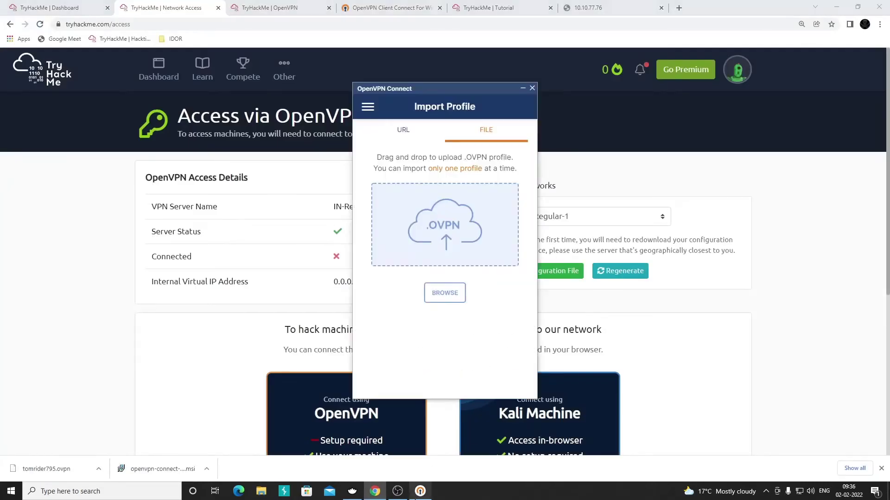
Import the downloaded .ovpn profile from the Downloads folder into OpenVPN Connect and connect with it.
click(445, 294)
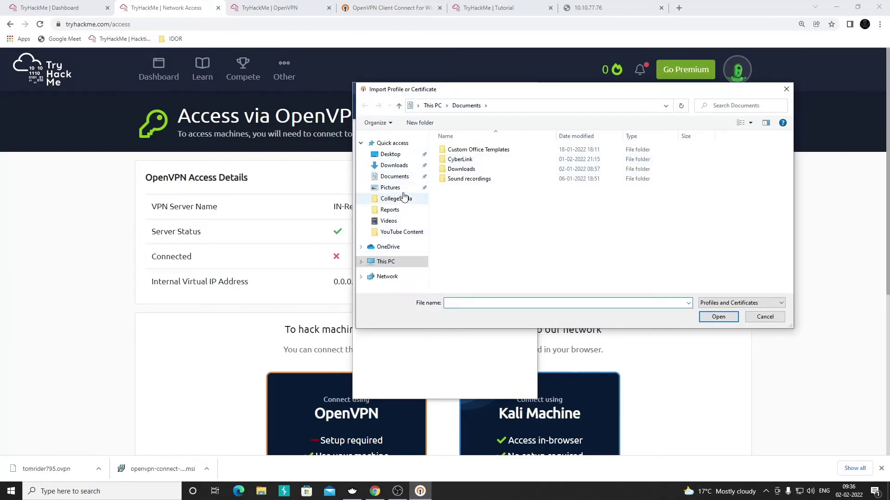
click(397, 170)
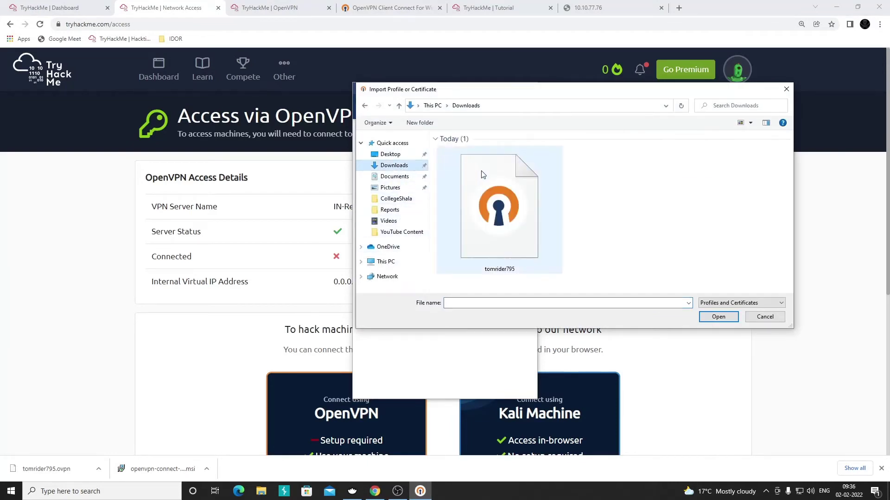
double_click(498, 204)
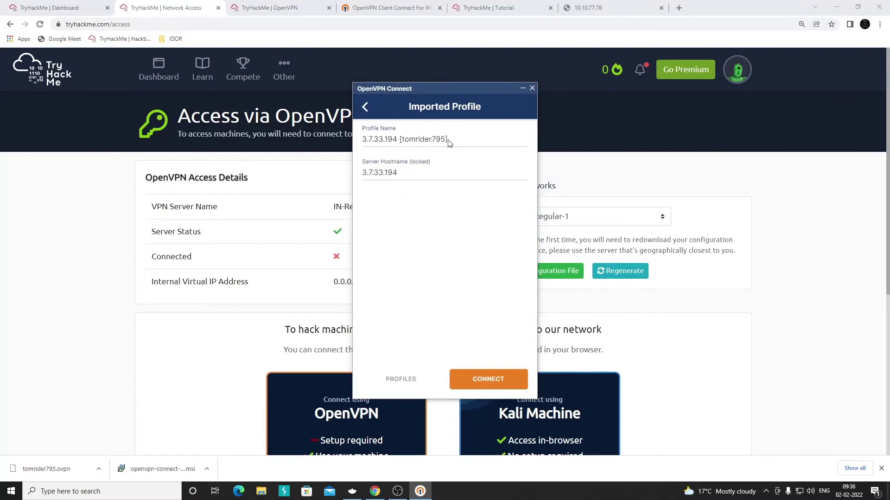
click(497, 383)
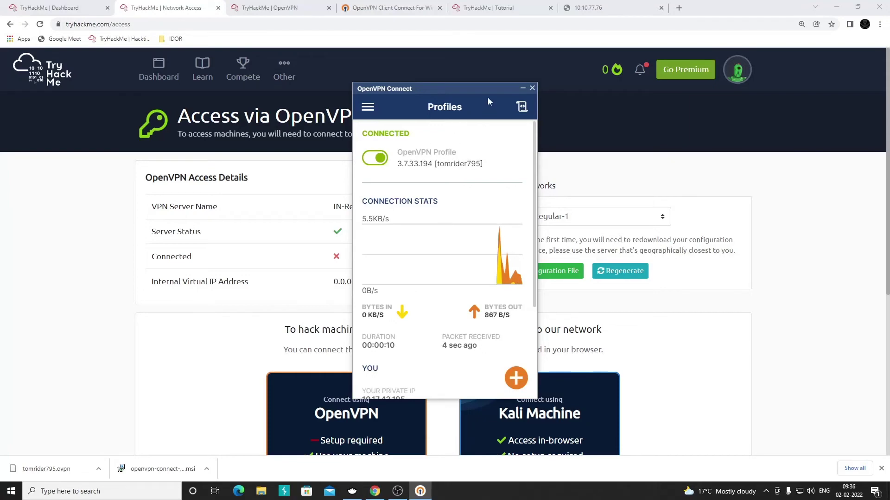
Minimize OpenVPN Connect and close the TryHackMe OpenVPN room and OpenVPN client download pages.
click(521, 88)
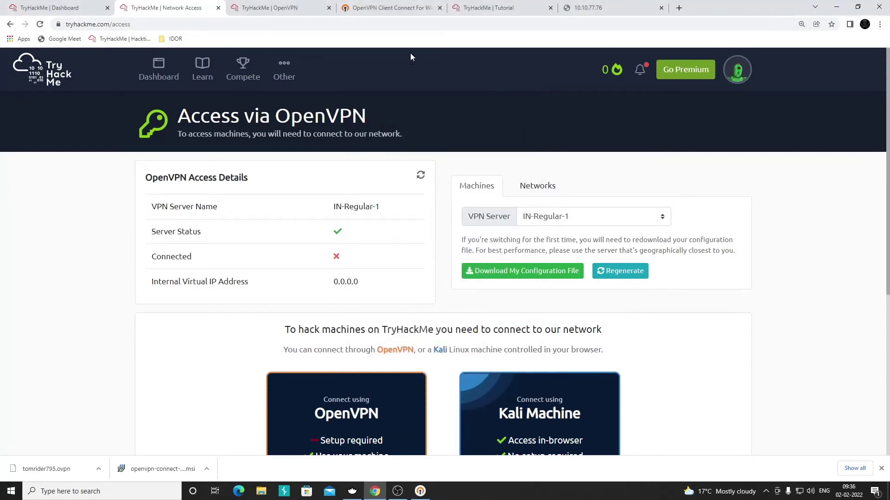
click(301, 8)
click(329, 8)
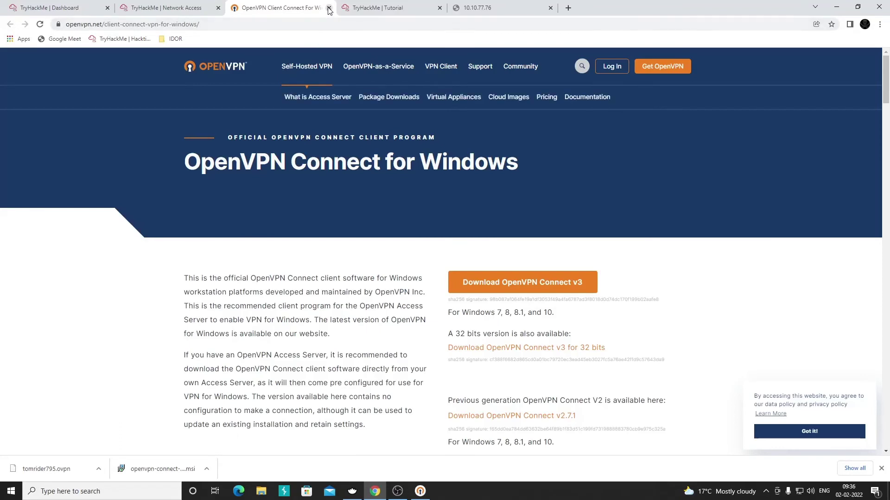
click(328, 8)
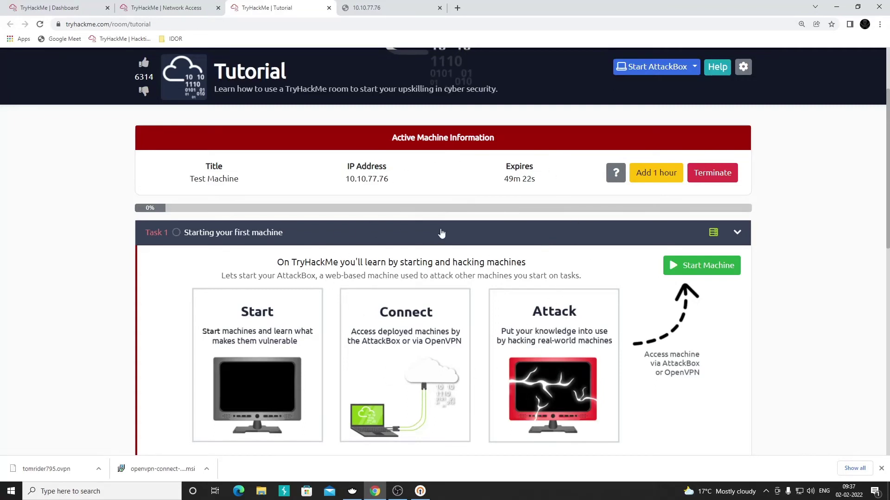
Copy the Test Machine's IP address from the Tutorial room and load 10.10.77.76 in the browser.
click(389, 180)
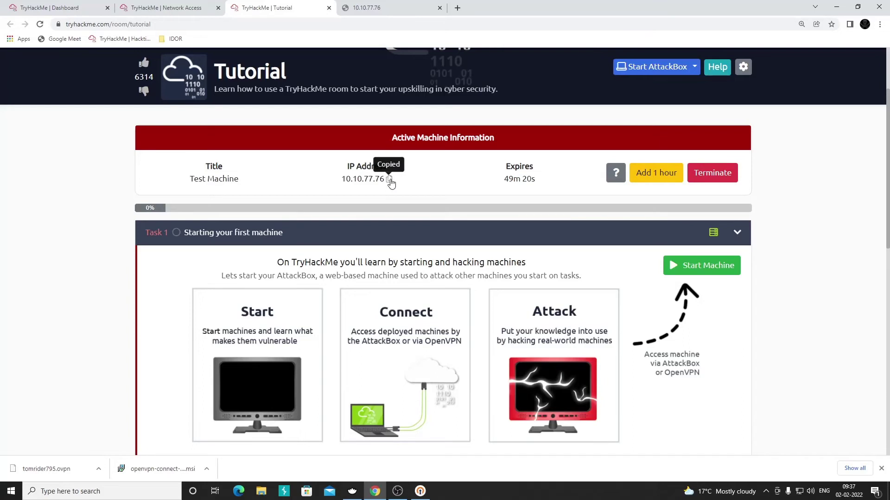
click(368, 14)
key(Return)
click(400, 27)
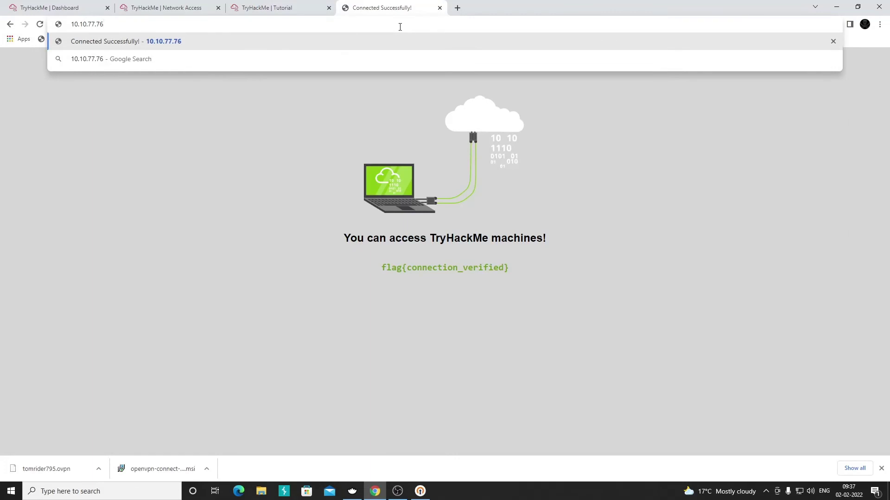
key(Return)
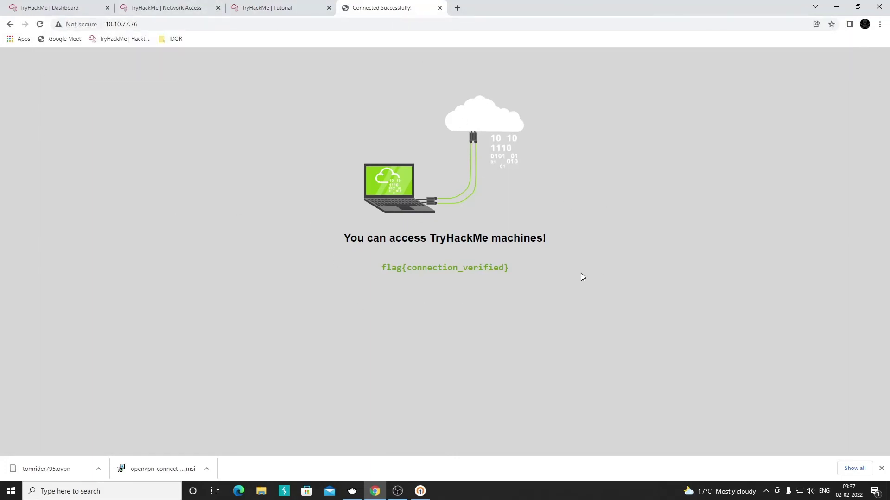
Copy the flag from the machine's page, submit flag{connection_verified} as the Tutorial room's answer, and dismiss the completion dialog.
drag(382, 268, 508, 269)
click(268, 8)
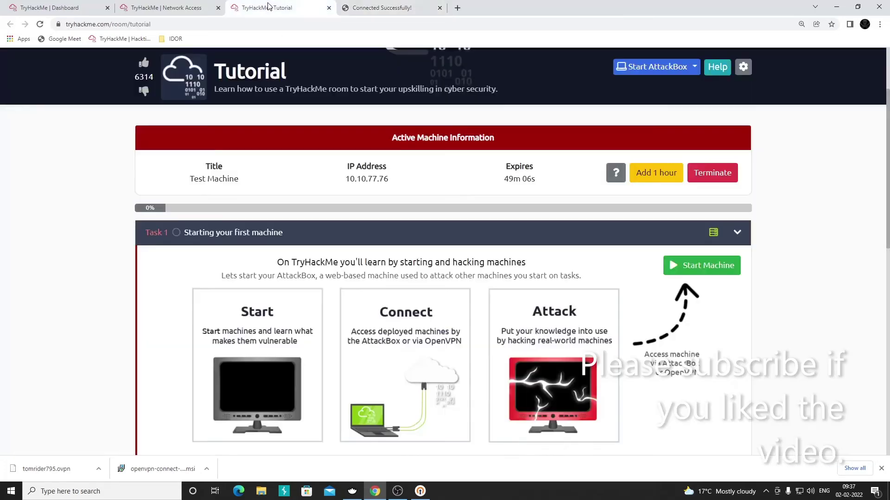
scroll(347, 319, down, 10)
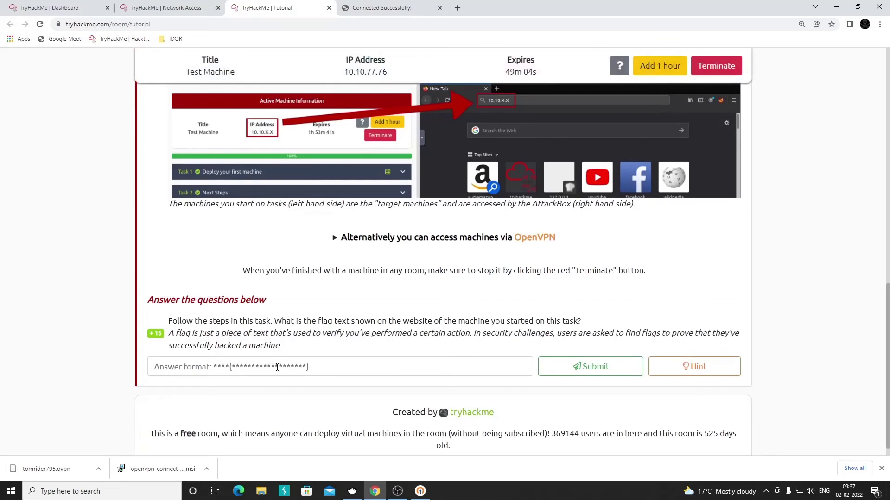
right_click(277, 368)
click(298, 294)
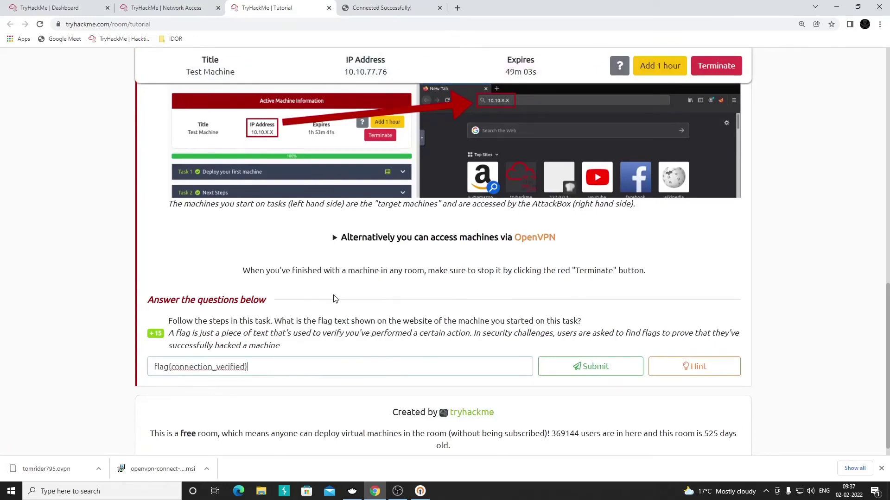
click(598, 367)
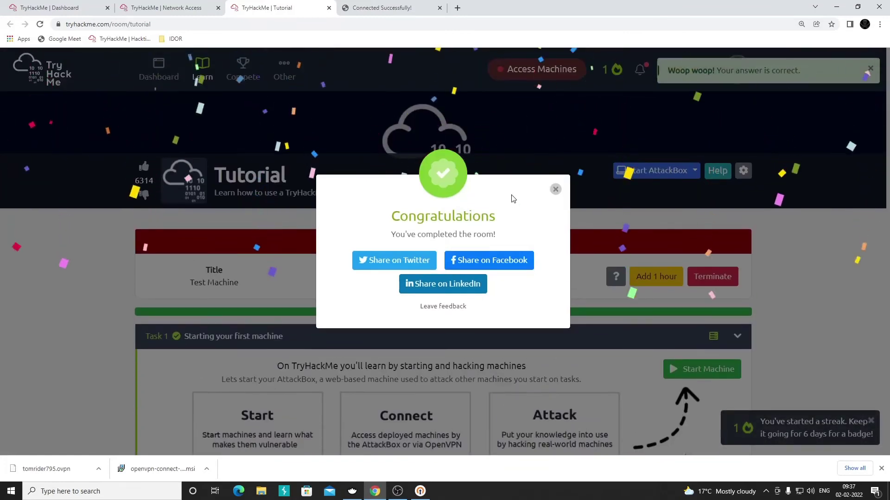
click(555, 189)
Review the machine's connection page and the profile status in OpenVPN Connect, and minimize OpenVPN Connect again.
click(397, 11)
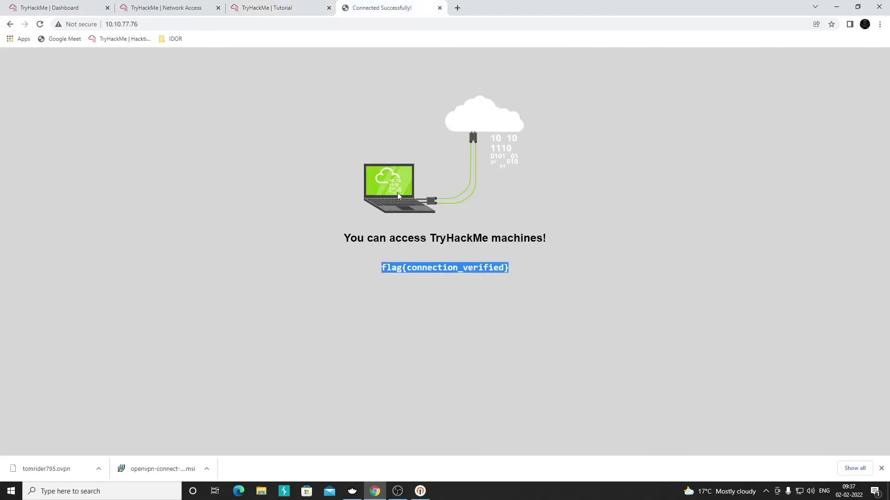
click(420, 491)
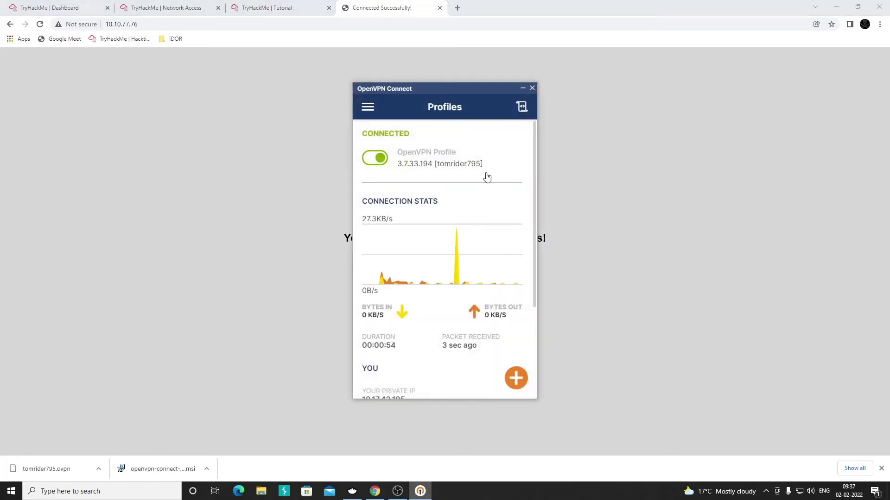
click(522, 88)
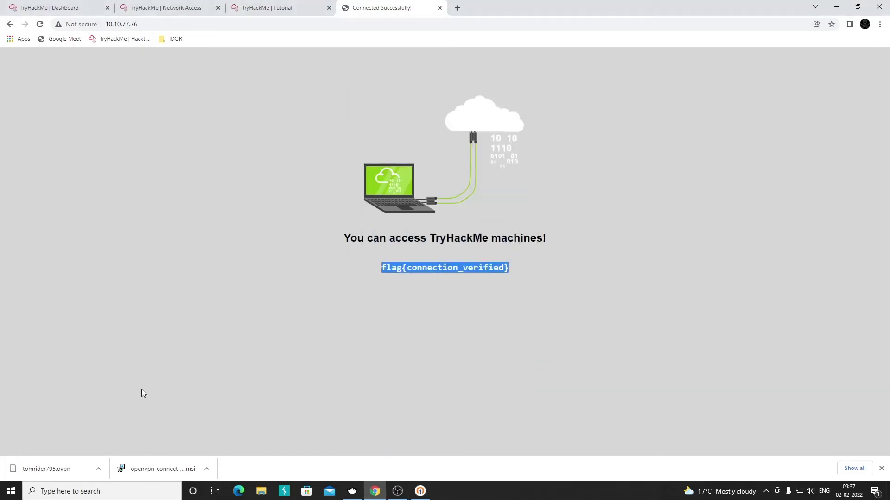
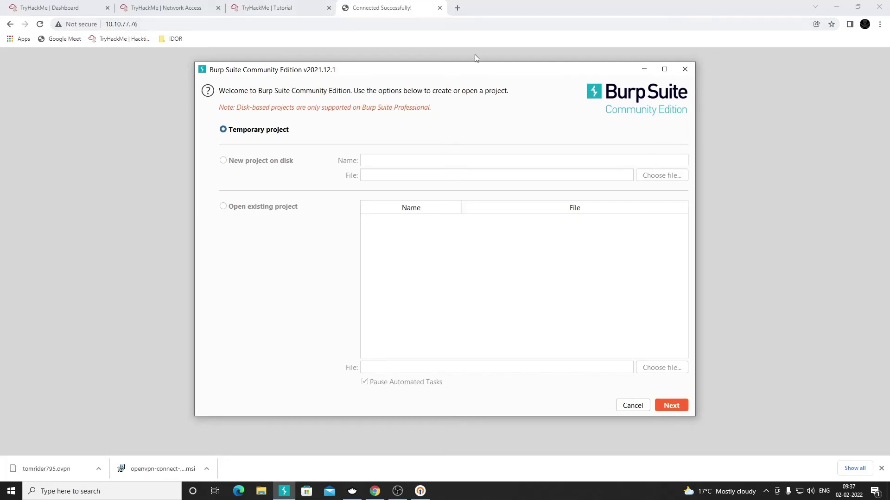
Start Burp Suite with a temporary project and the Burp defaults, and show its Proxy tool.
click(663, 406)
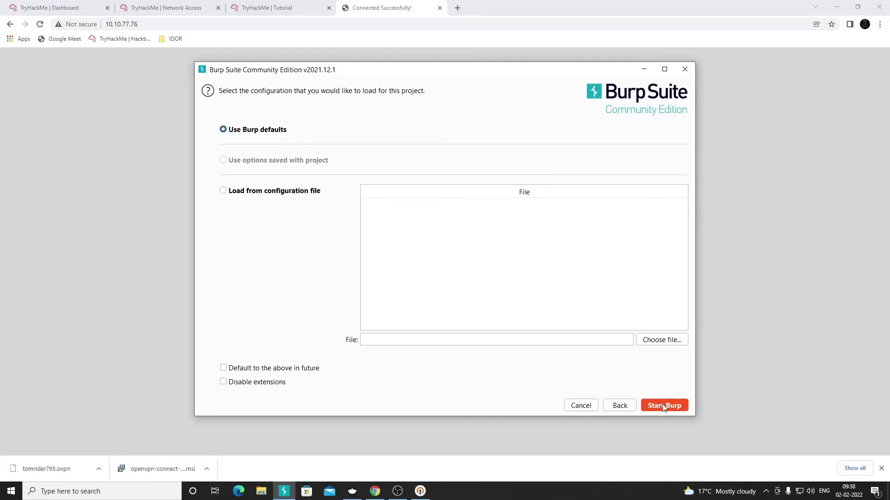
click(663, 407)
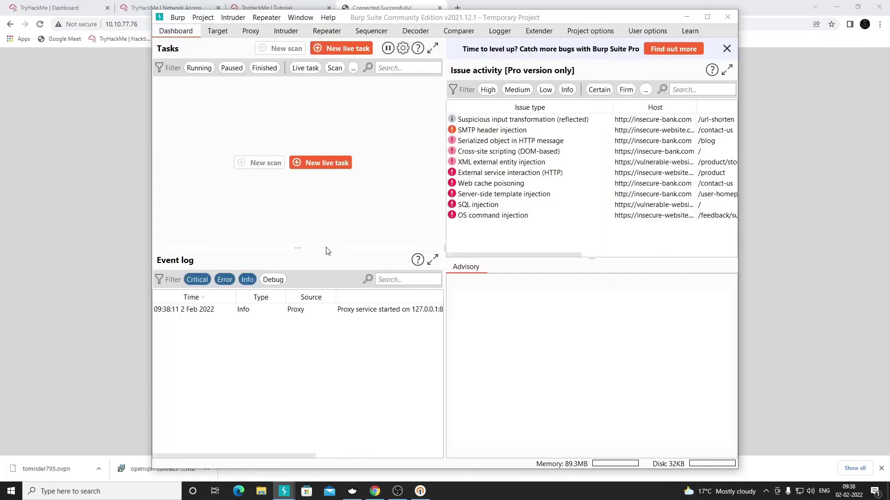
click(258, 36)
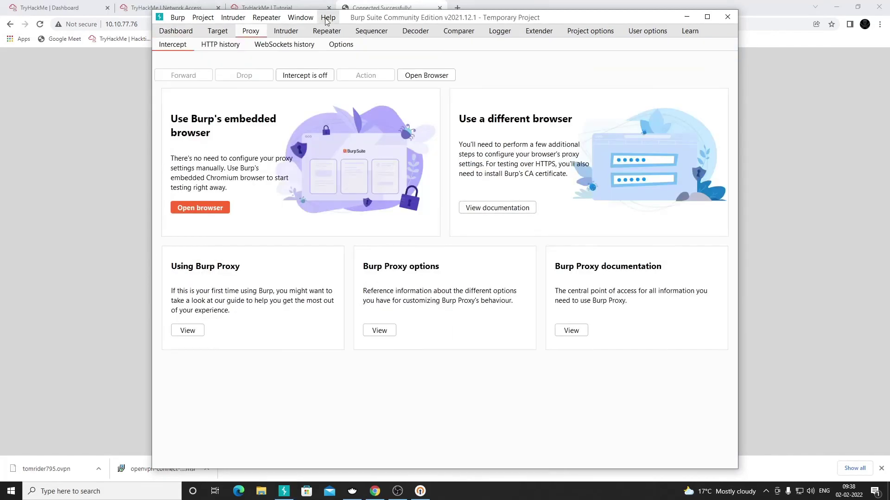
Check the proxy's HTTP history, return to the Intercept view, maximize Burp Suite, and launch its embedded browser.
drag(624, 20, 608, 64)
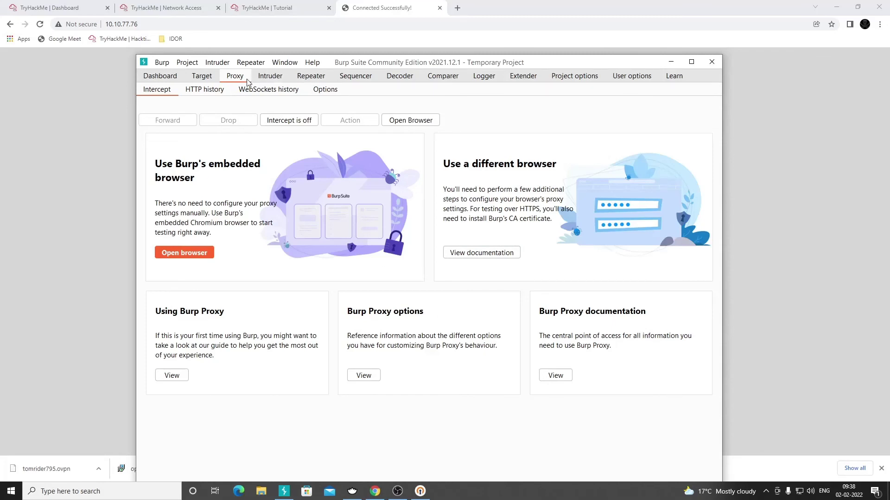
click(215, 94)
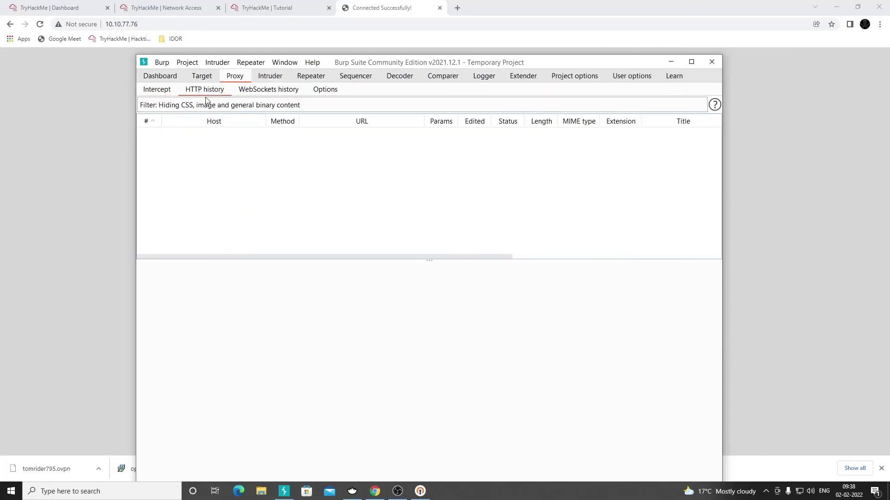
click(155, 92)
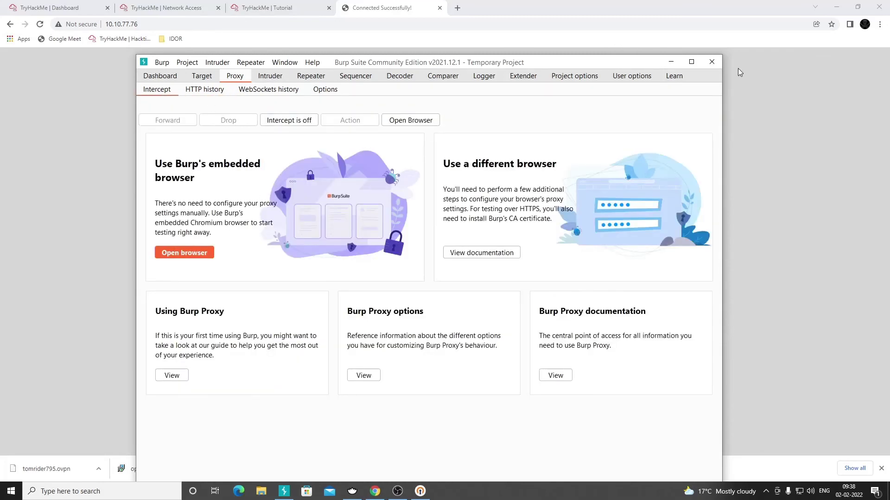
click(690, 61)
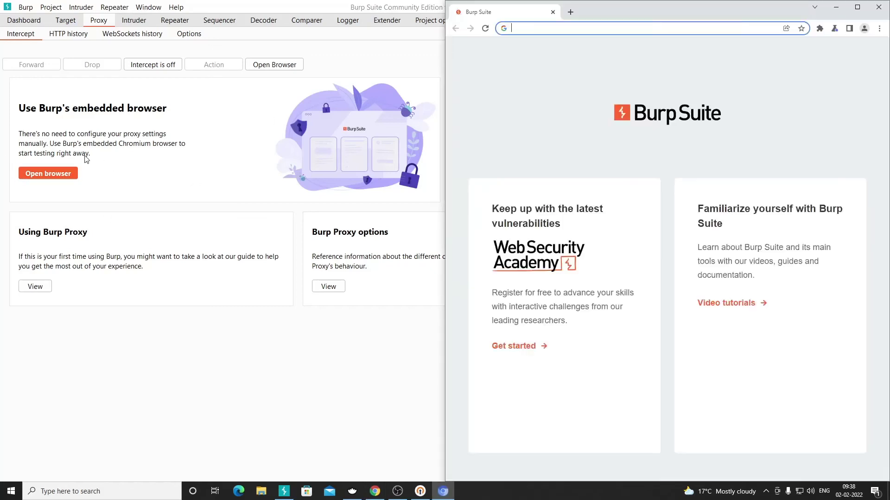
Copy the machine's address from Chrome and load 10.10.77.76 in Burp's embedded browser in place of the pasted flag text.
text(flag{connection_verified})
triple_click(555, 28)
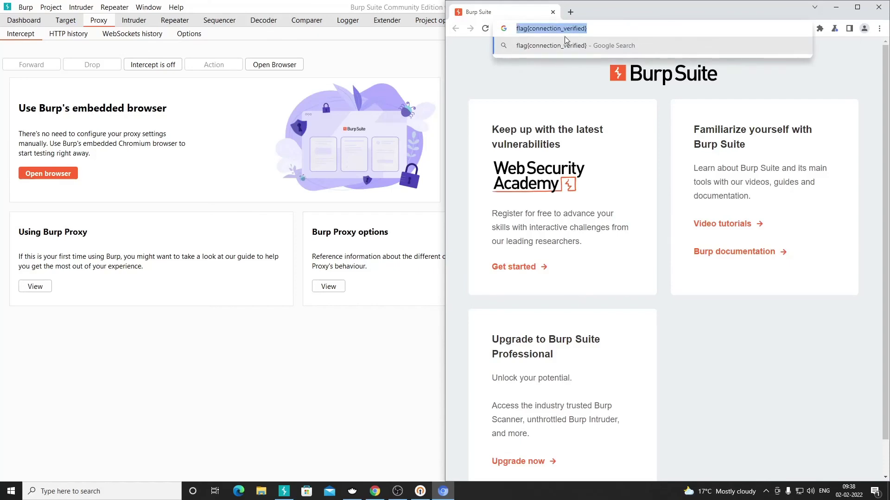
click(375, 491)
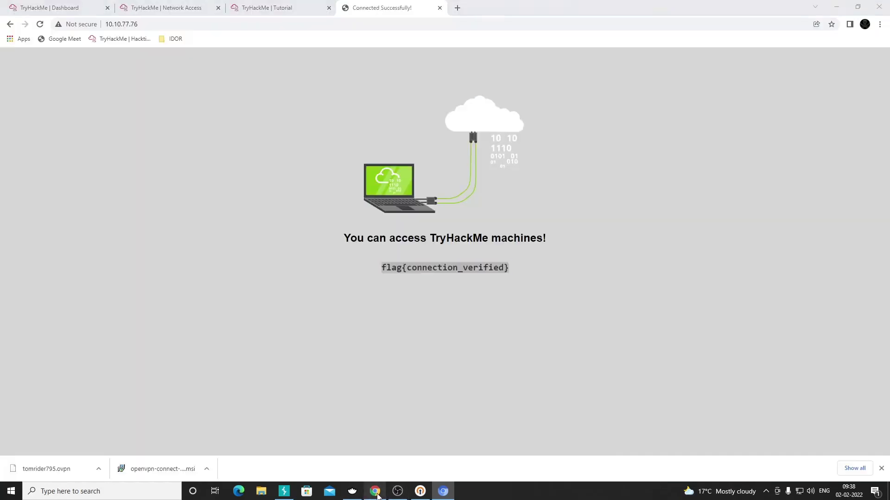
right_click(271, 22)
click(292, 71)
key(alt+Tab)
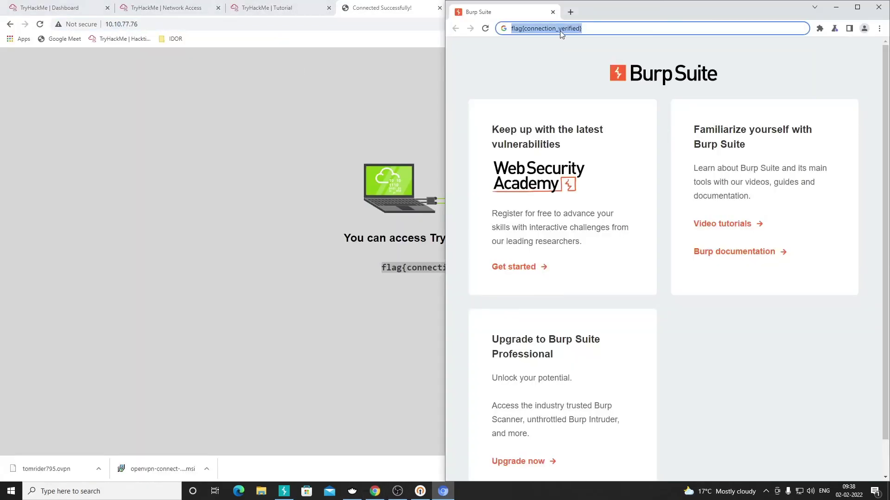
key(ctrl+v)
key(Return)
Switch to Burp Suite, display the proxy's HTTP history, and arrange its window side by side with the embedded browser.
key(alt+Tab)
key(Tab)
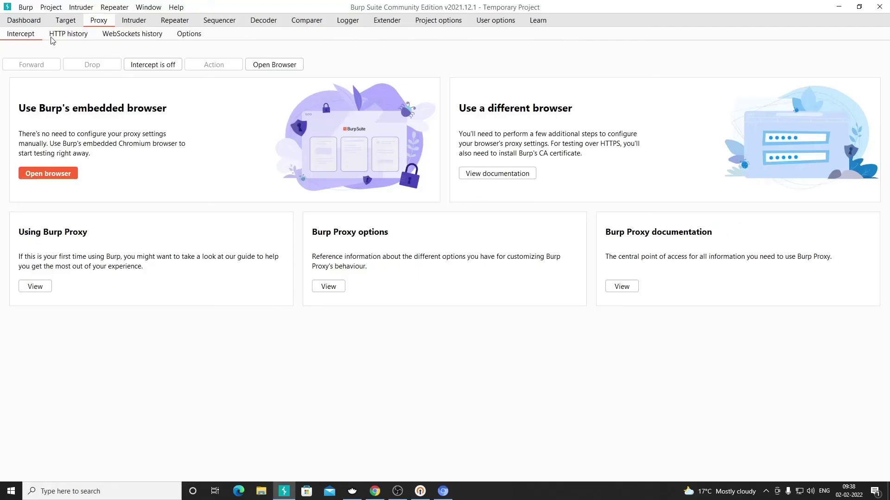
click(64, 35)
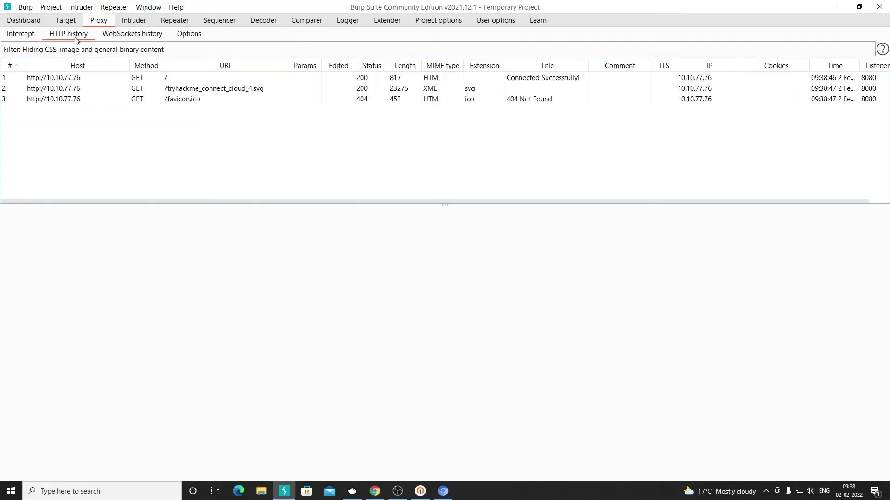
drag(372, 8, 2, 27)
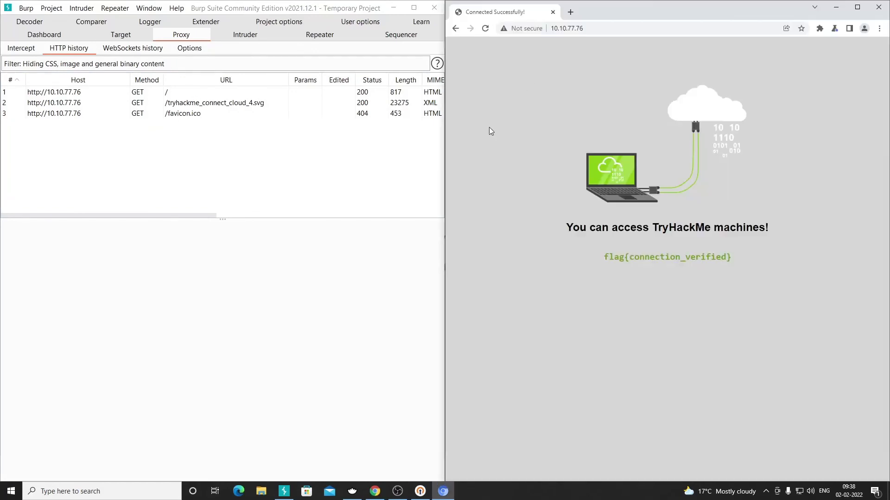
Request 10.10.77.76/test in the embedded browser and inspect the captured /test entry in Burp's HTTP history.
click(588, 72)
click(604, 29)
click(604, 28)
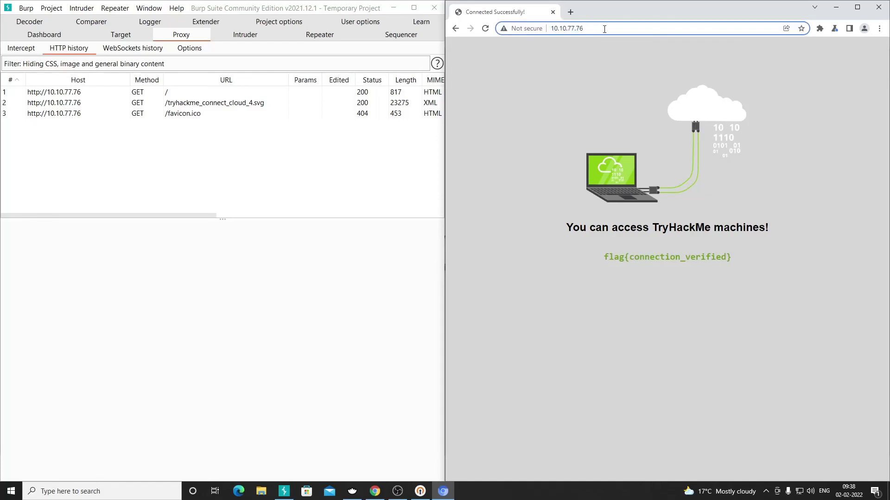
text(/)
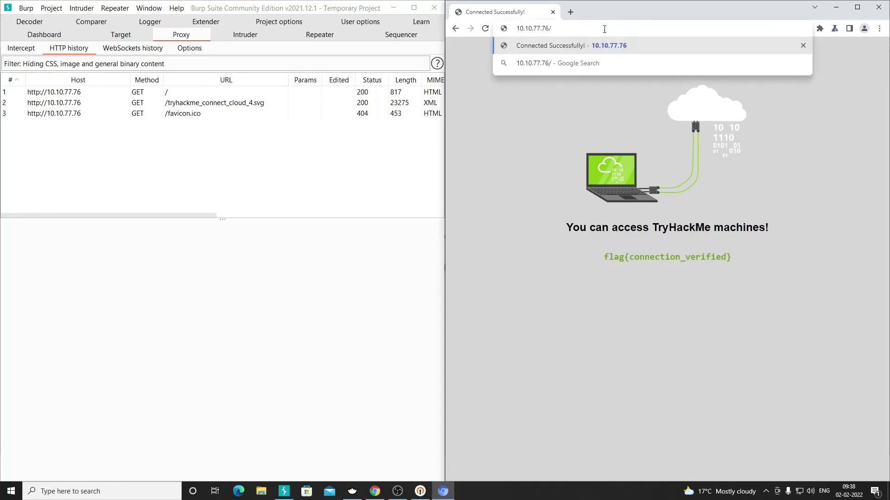
text(test)
key(Return)
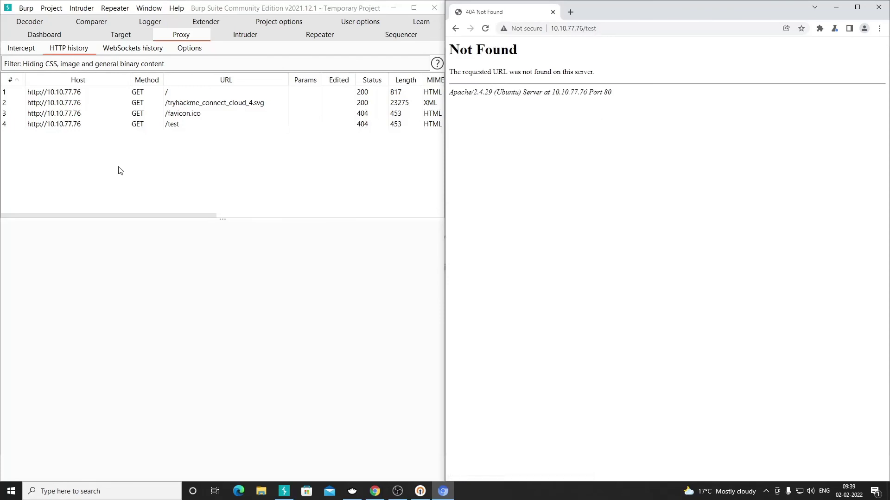
click(106, 122)
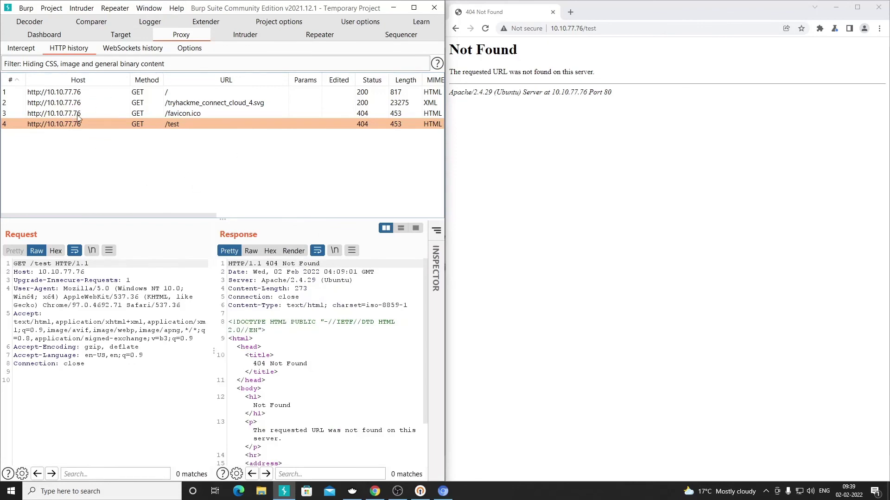
Highlight only the IP address portion of the /test URL in the embedded browser's address.
click(587, 29)
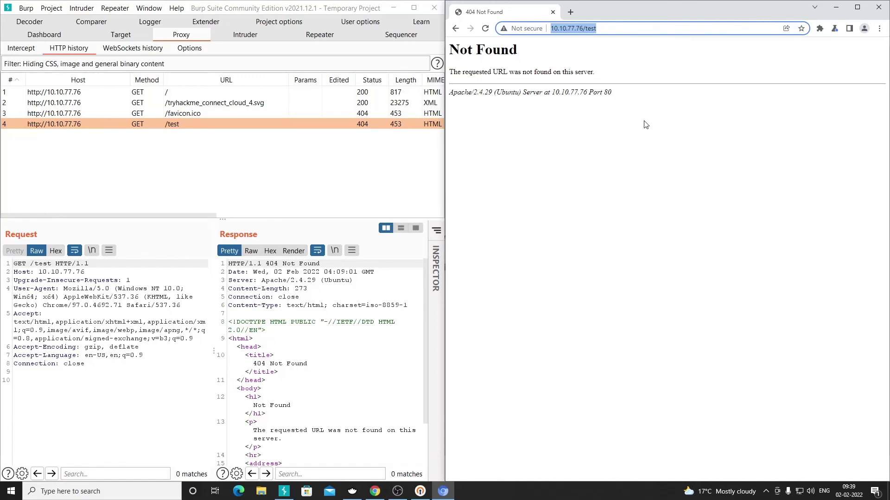
click(586, 29)
key(shift+Left)
key(shift+Left)
key(shift+Left)
key(shift+Left)
key(shift+Left)
key(shift+Left)
key(shift+Left)
key(shift+Left)
key(shift+Left)
key(shift+Left)
key(shift+Left)
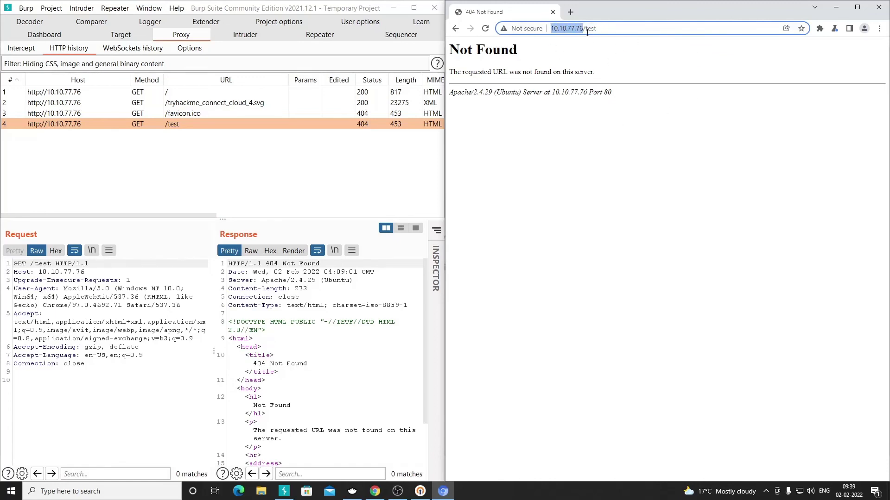